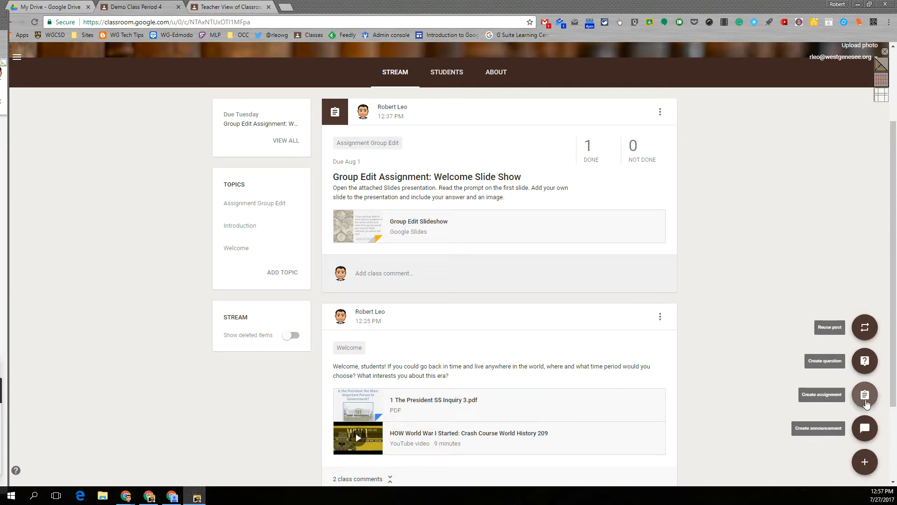
Step: Start a new blank assignment for Demo Class Period 4 from the Stream
left_click(865, 395)
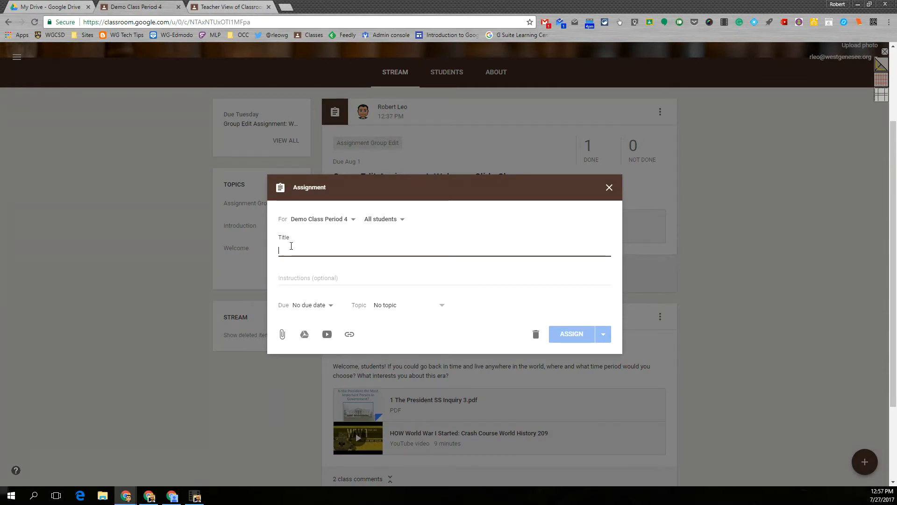
Step: Title the assignment 'Make a Copy' with instructions to open the attached file, type the essay, and turn it in
type("Make ")
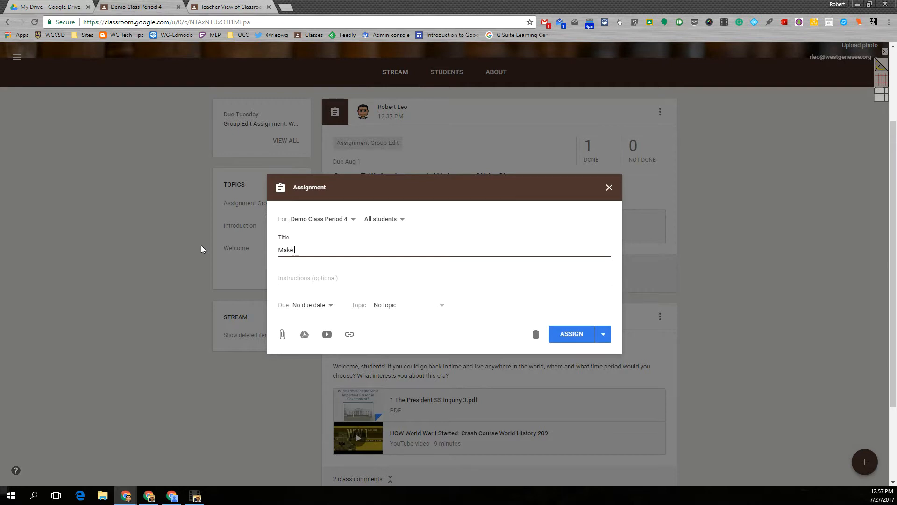
type("a Copy")
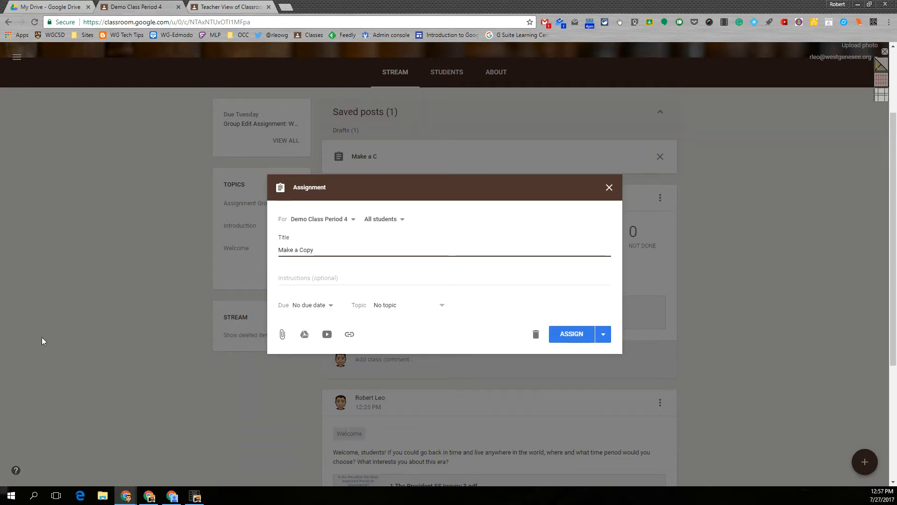
left_click(284, 276)
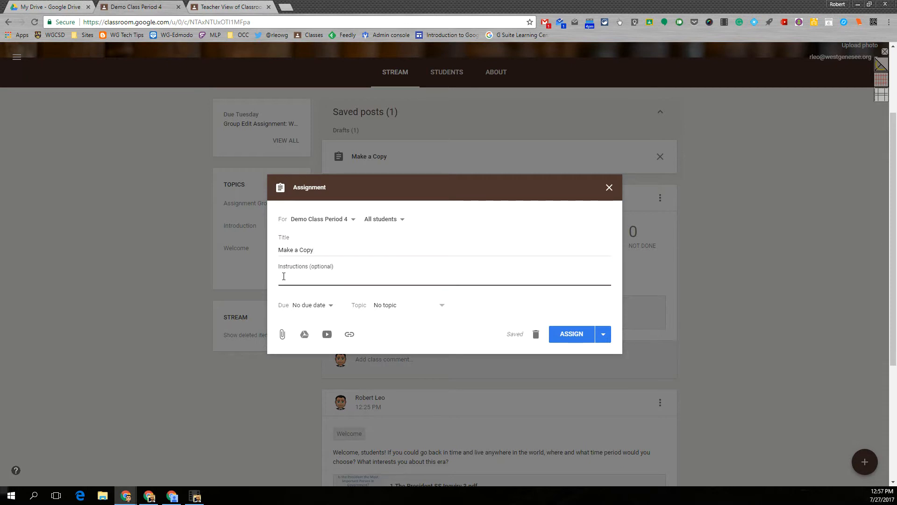
type("Open the attached file,")
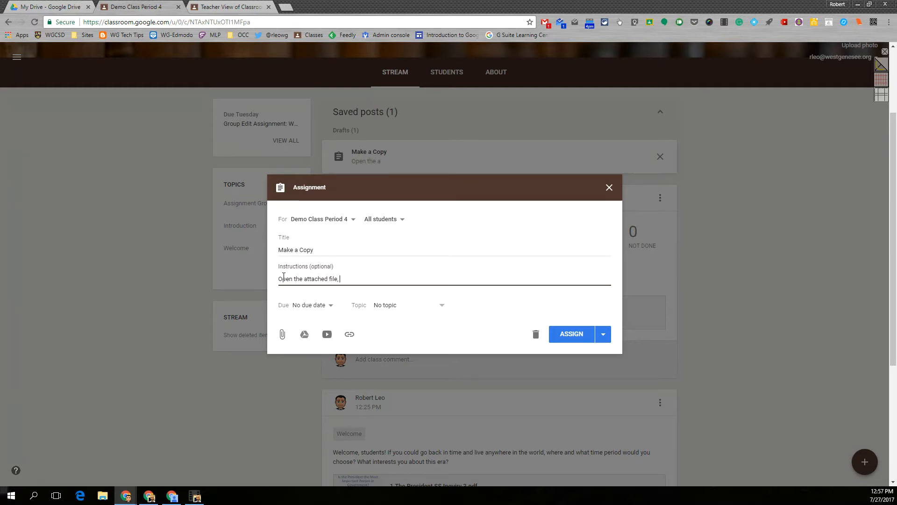
type(" type your essay, and t")
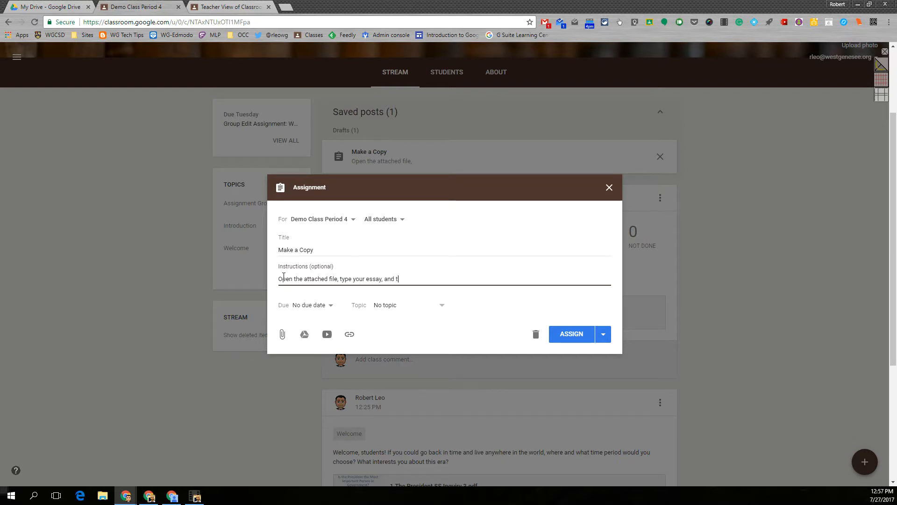
type("urn it in when you are done")
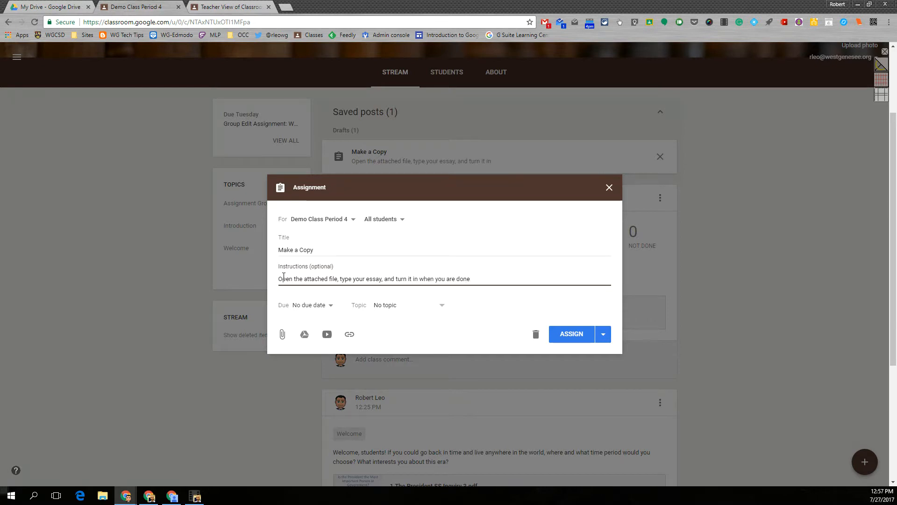
left_click(330, 306)
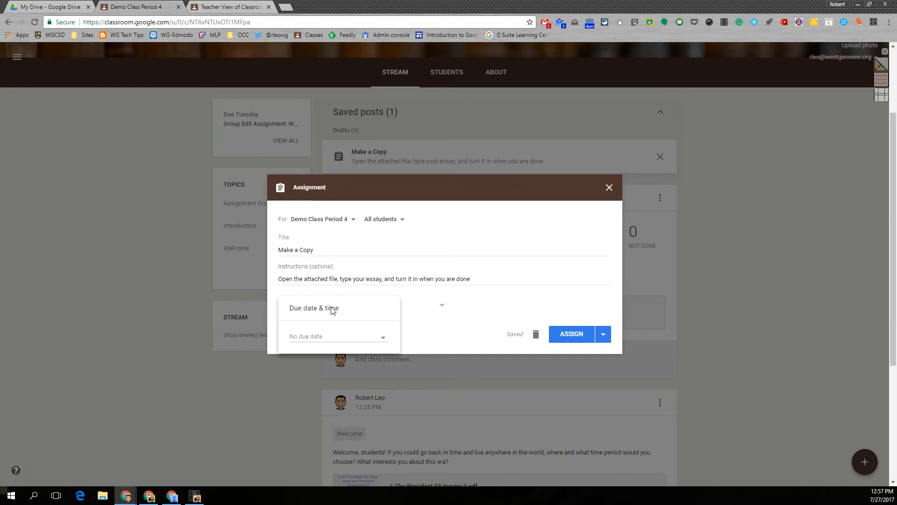
Step: Set the assignment due date to August 7 at 10:00 AM
left_click(383, 340)
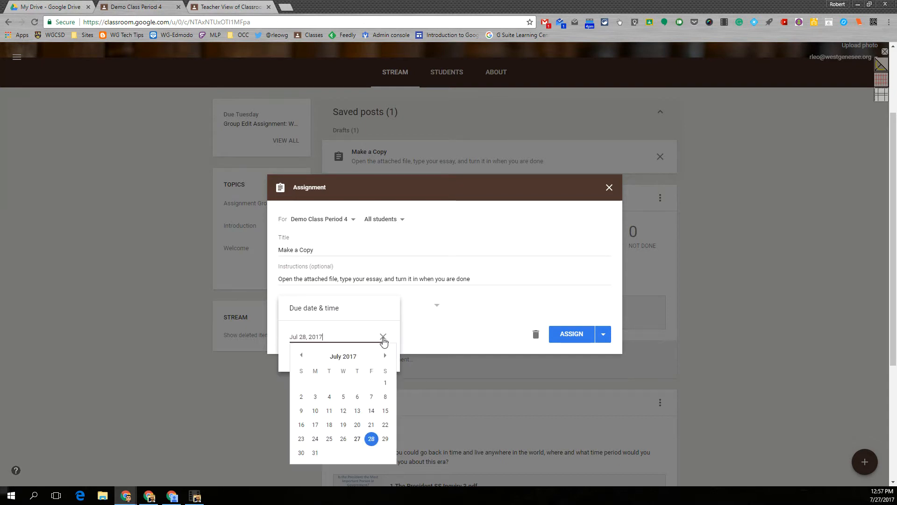
left_click(384, 356)
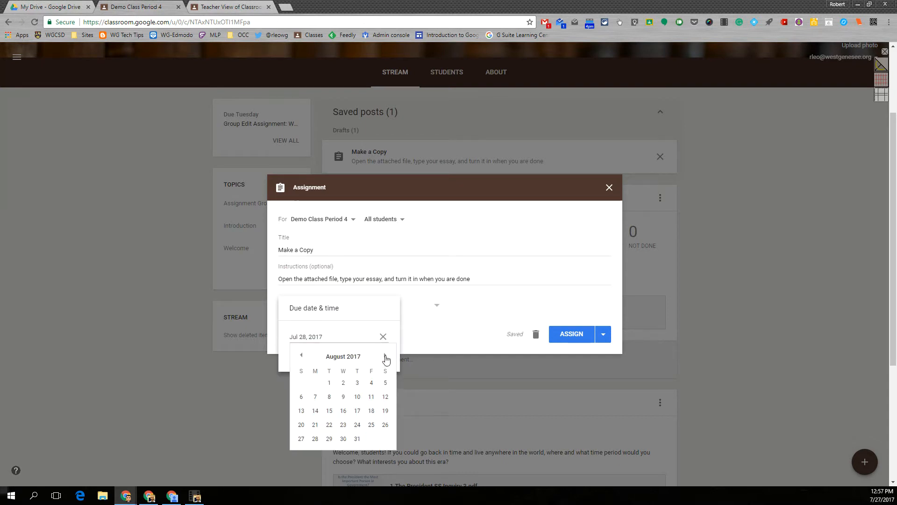
left_click(315, 398)
left_click(319, 355)
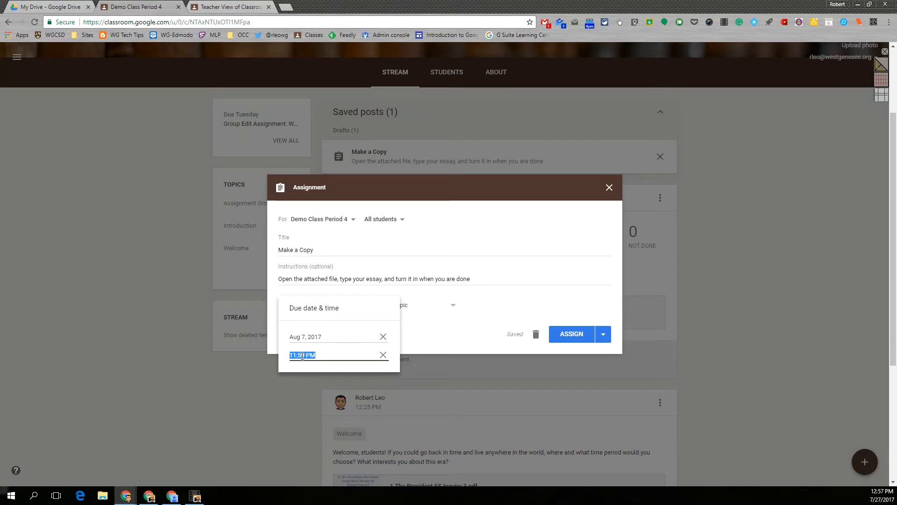
left_click(304, 354)
left_click_drag(305, 354, 282, 358)
type("10")
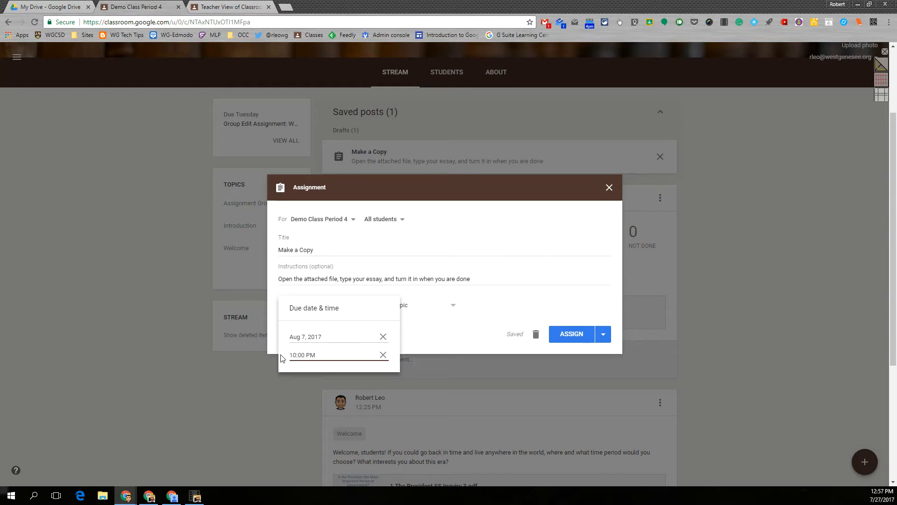
key("BackSpace")
left_click(501, 348)
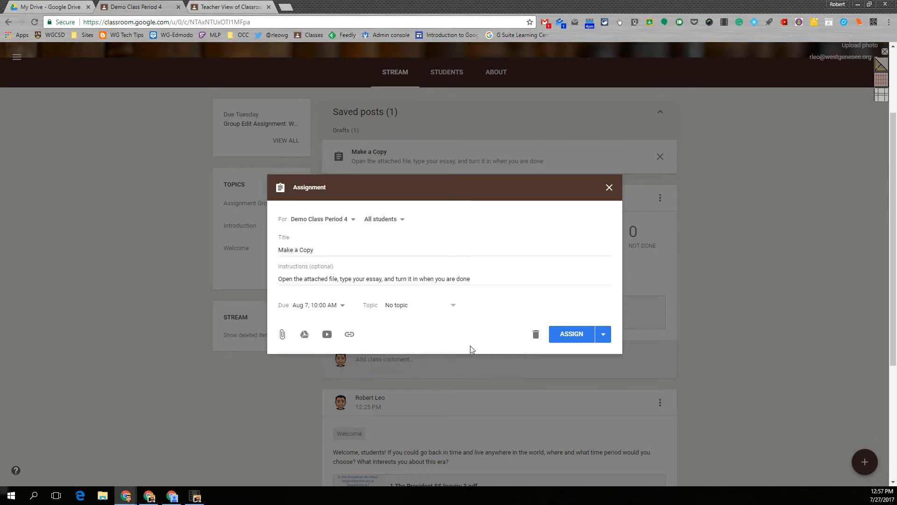
Step: File the assignment under a new topic 'Assignment' and confirm it still goes to all students
left_click(396, 308)
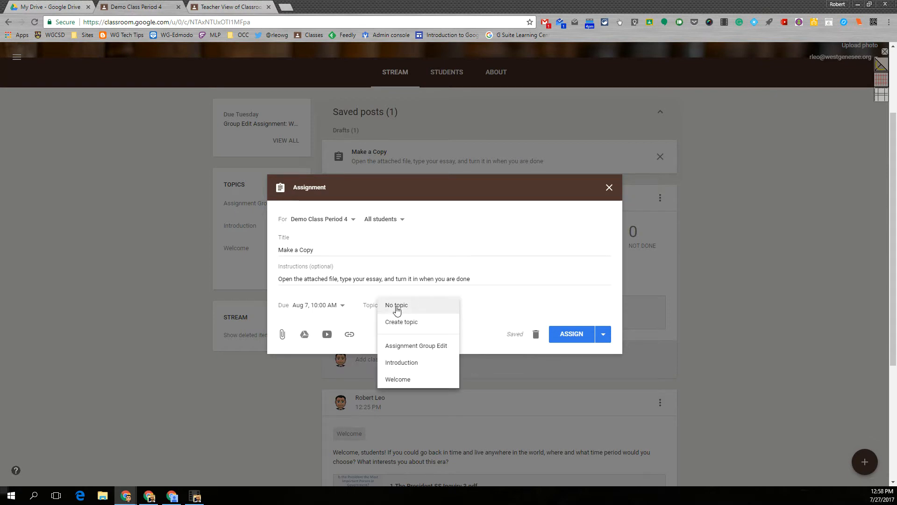
left_click(384, 321)
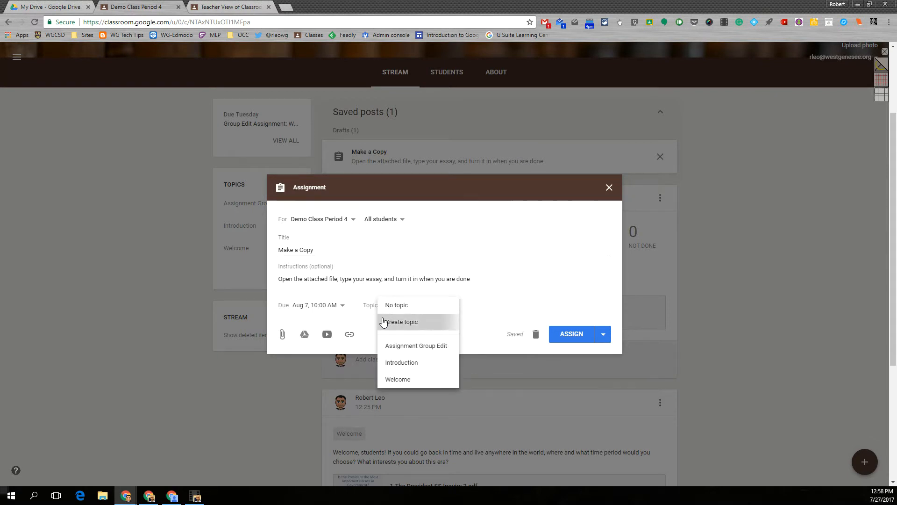
type("Assignment")
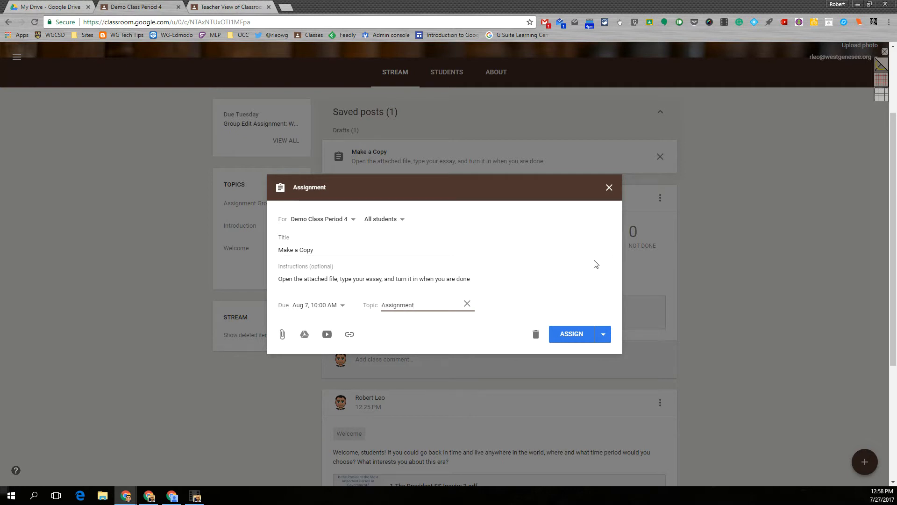
left_click(527, 265)
left_click(348, 220)
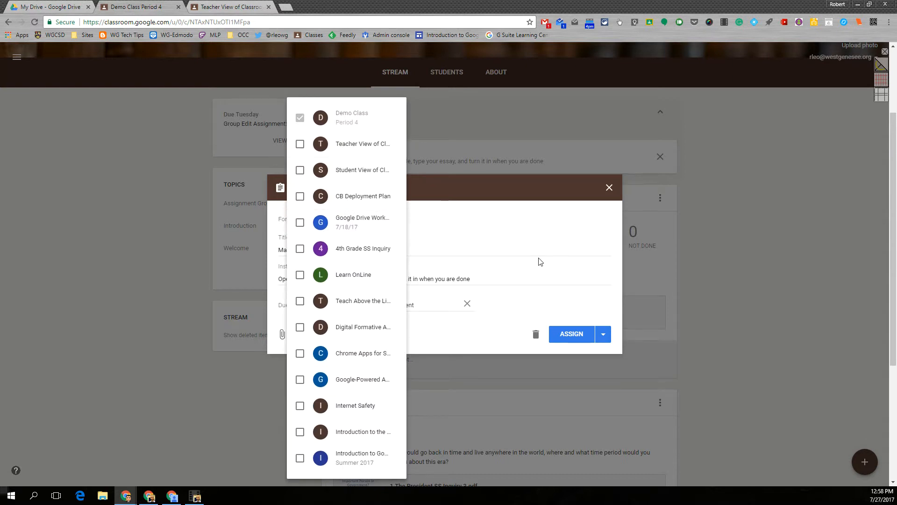
left_click(536, 221)
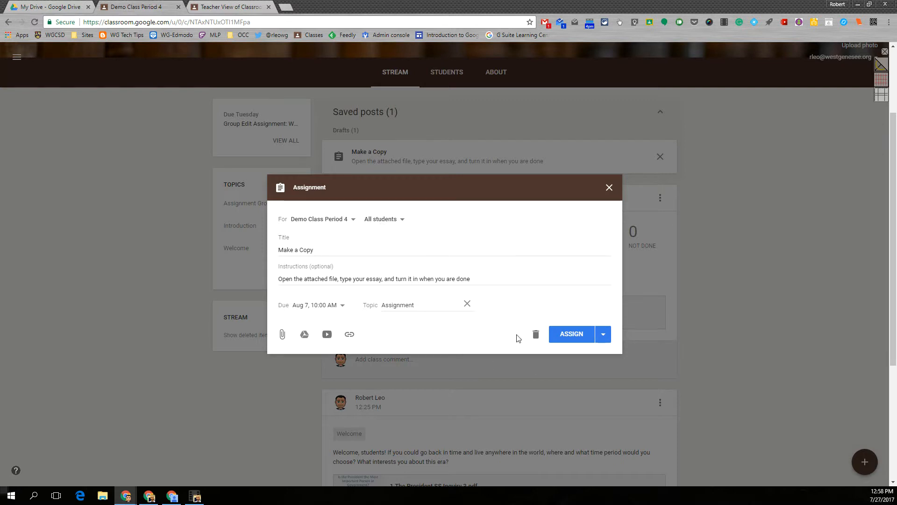
Step: Attach 'Global History: Thematic Essay' from the demo folder in My Drive
left_click(602, 336)
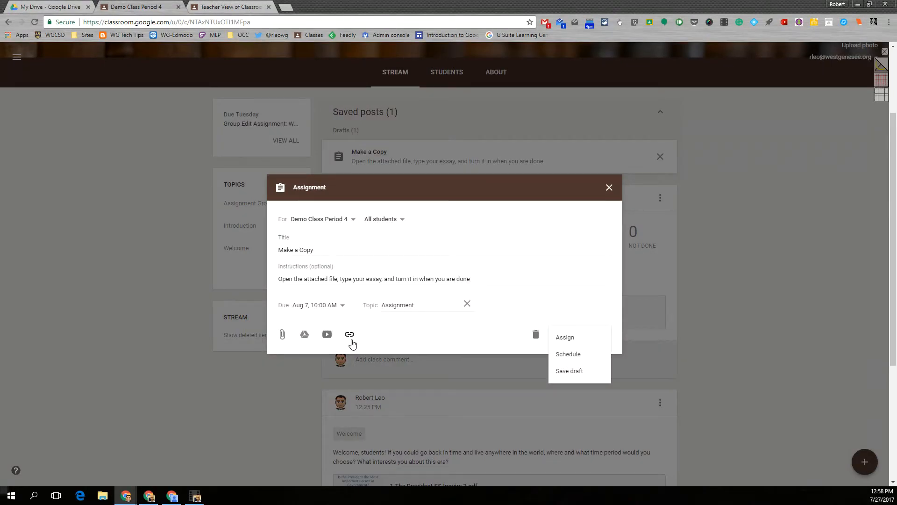
left_click(304, 341)
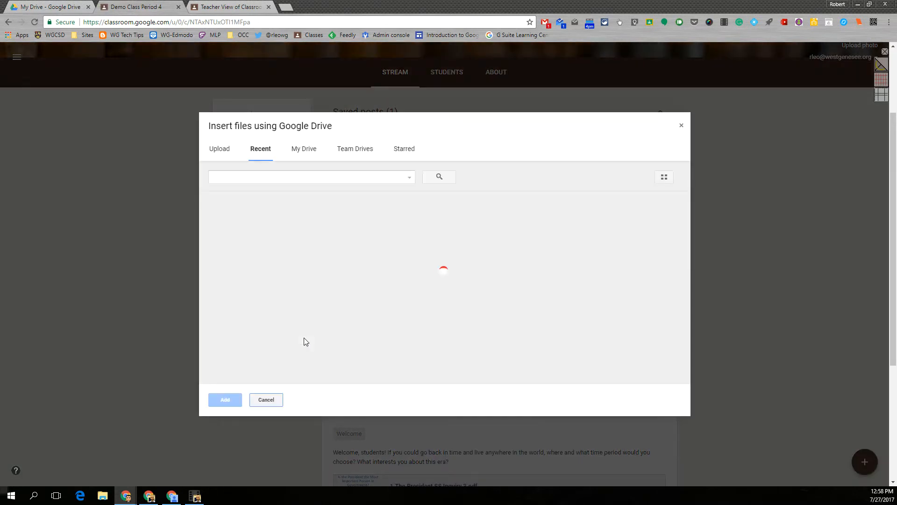
left_click(306, 149)
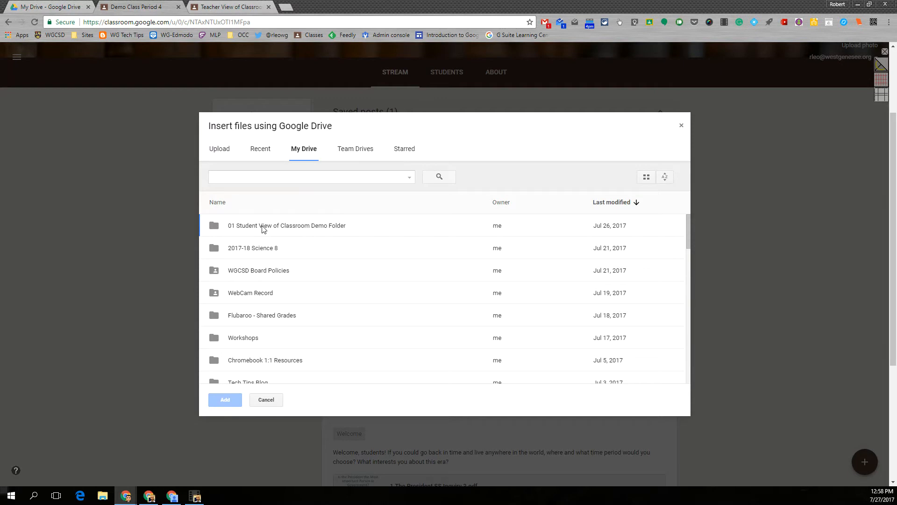
double_click(262, 226)
double_click(233, 257)
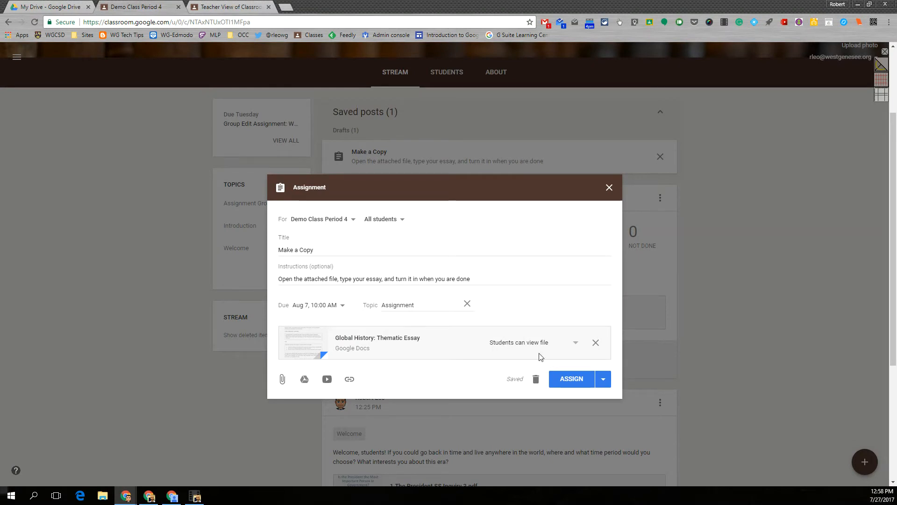
Step: Make a copy of the essay for each student and post the assignment
left_click(574, 345)
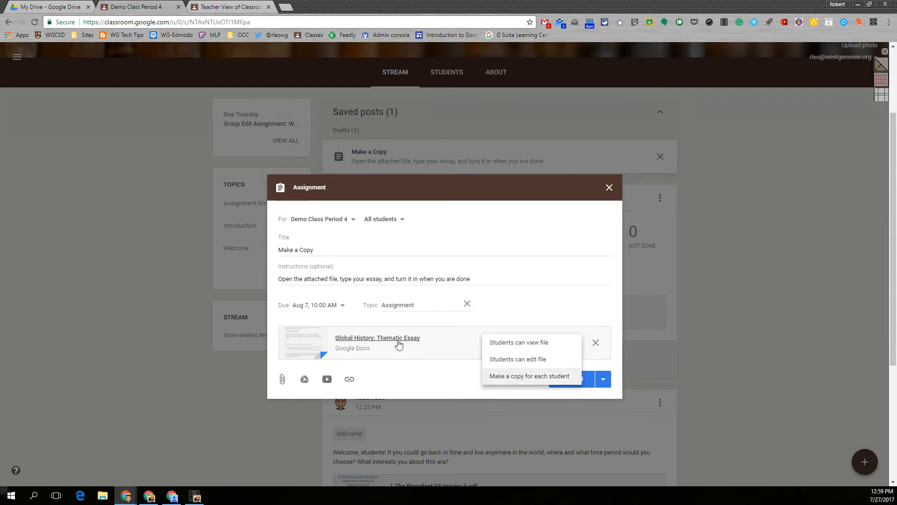
left_click(519, 382)
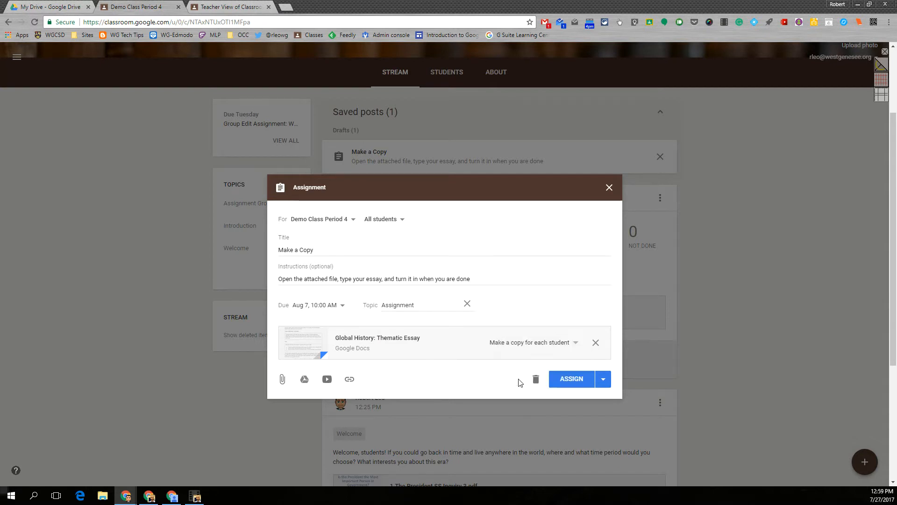
left_click(566, 382)
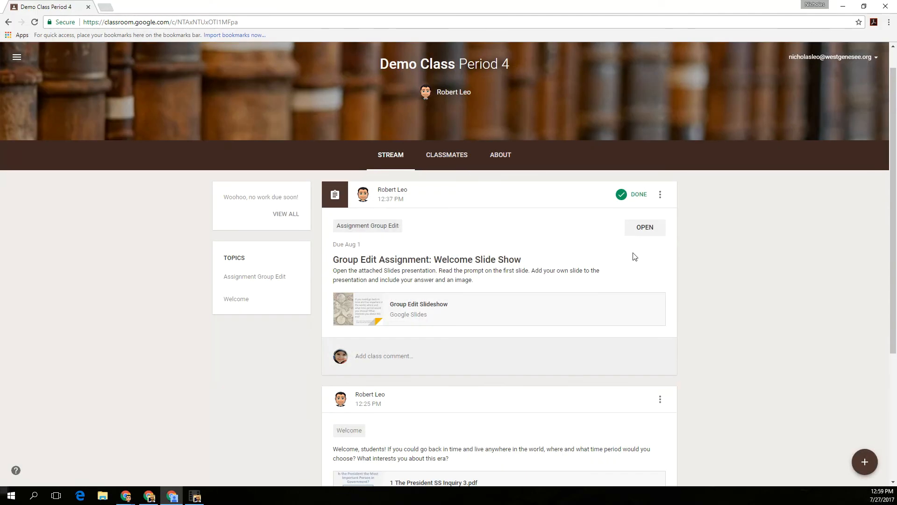
Step: Reload the stream, open Make a Copy, browse the Add and Create menus, then open the essay copy
left_click(35, 23)
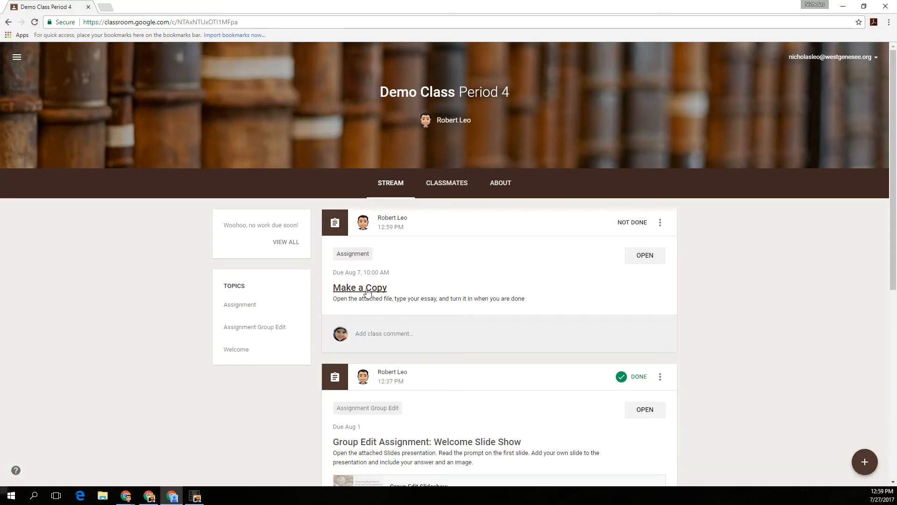
left_click(642, 256)
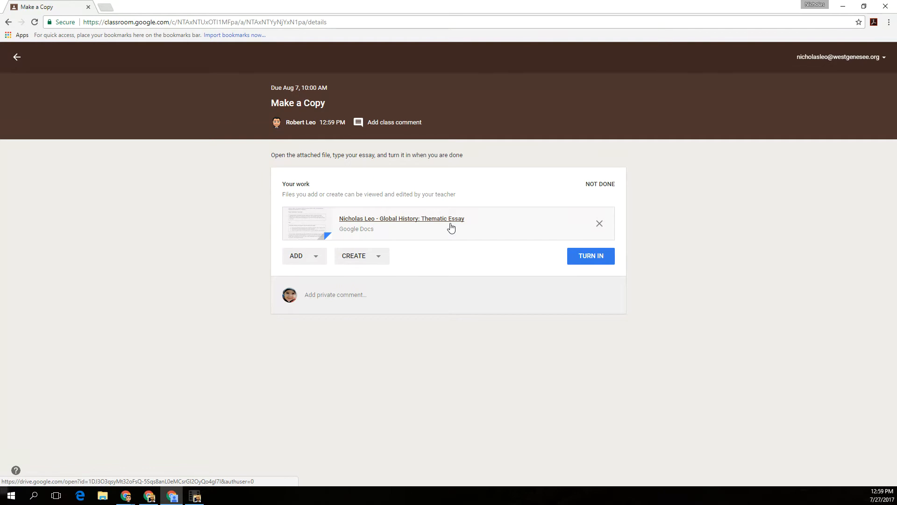
left_click(316, 259)
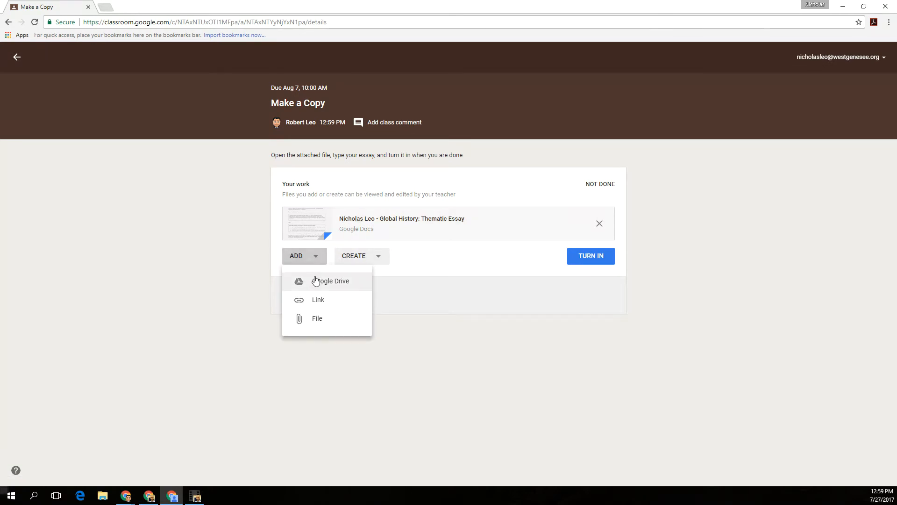
left_click(380, 260)
left_click(378, 257)
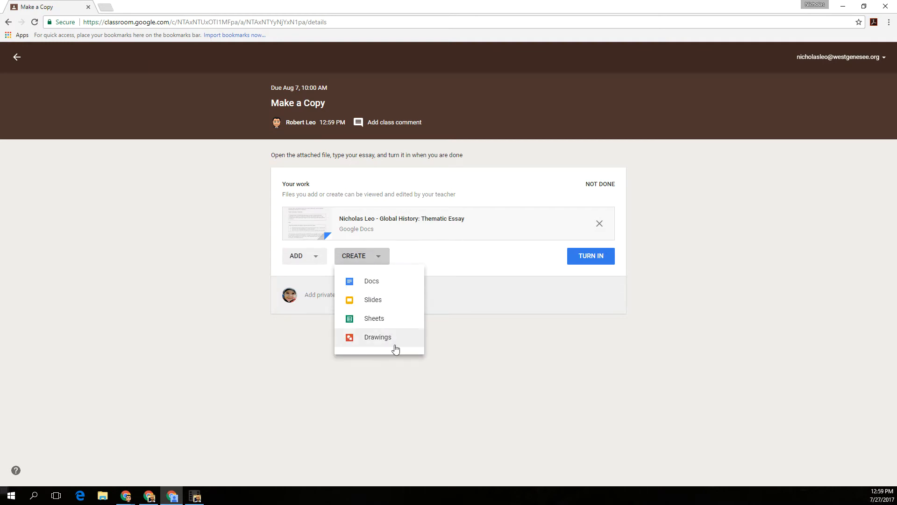
left_click(473, 268)
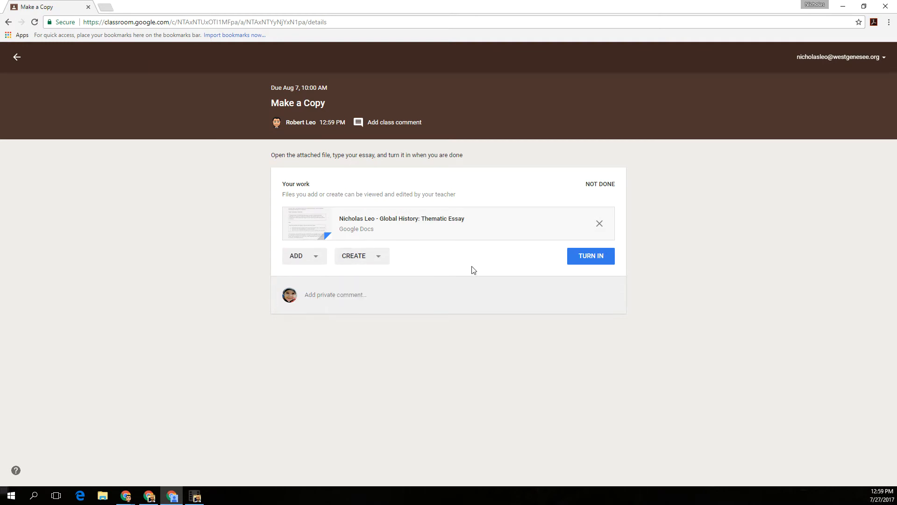
left_click(410, 224)
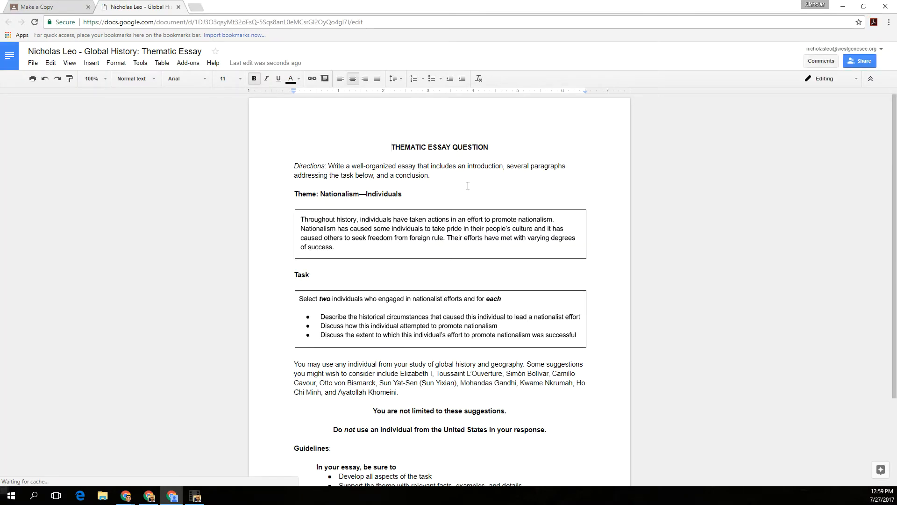
Step: Insert a page break after the guidelines and type 'My response it blah blah blah' on the new page
scroll(467, 186, "down", 3)
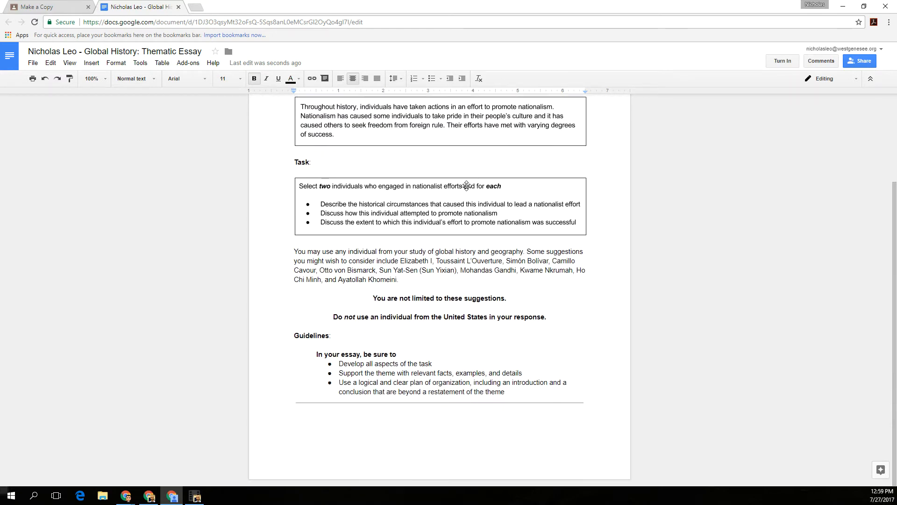
left_click(339, 422)
left_click(596, 404)
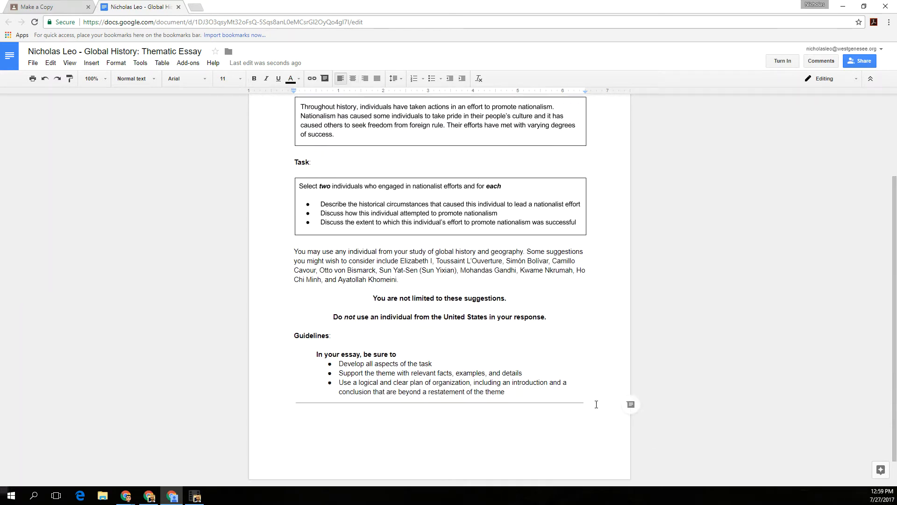
key("Return")
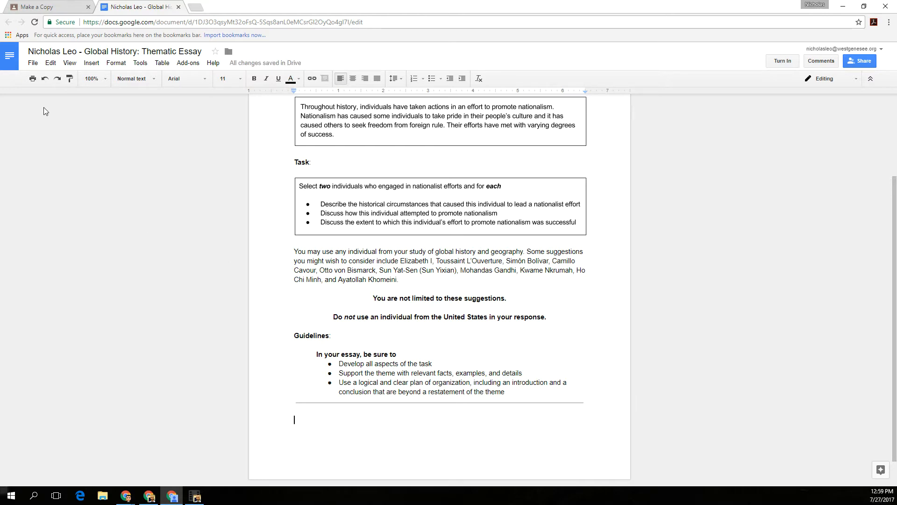
left_click(32, 65)
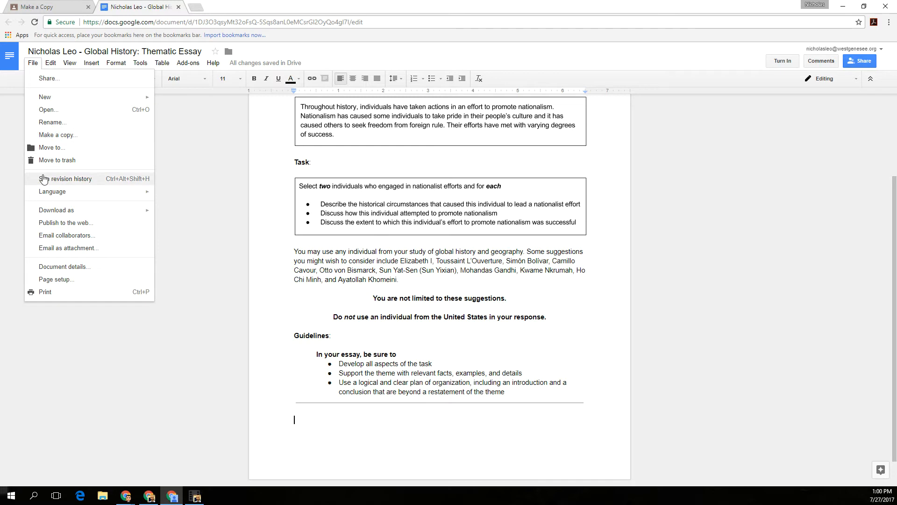
mouse_move(47, 194)
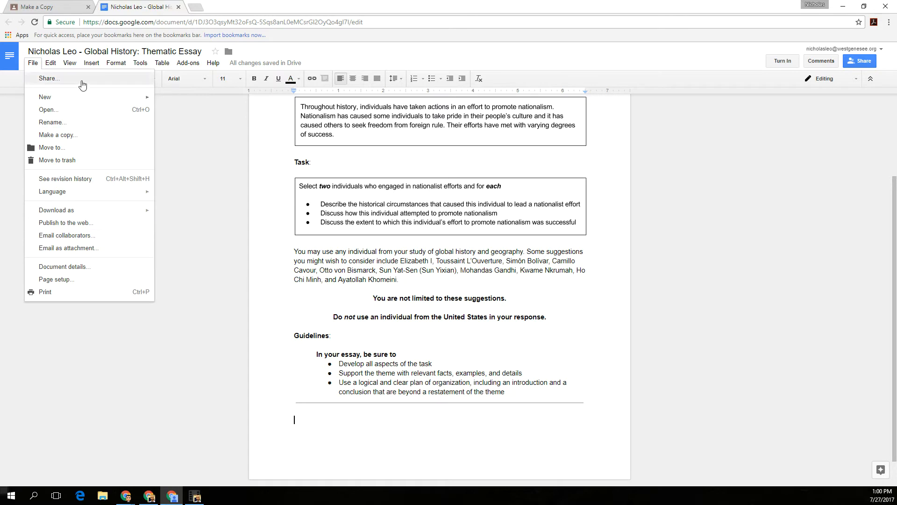
mouse_move(91, 64)
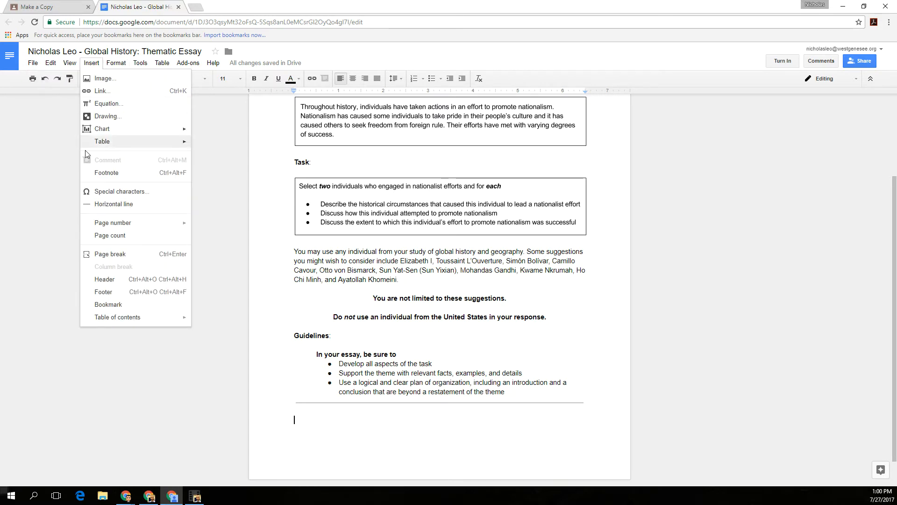
left_click(104, 258)
type("My response it blah blah blah")
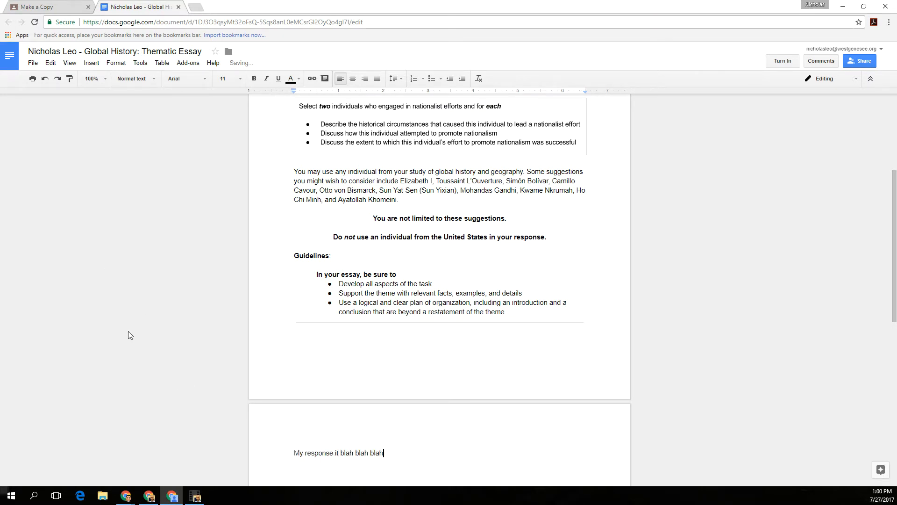
scroll(358, 456, "down", 2)
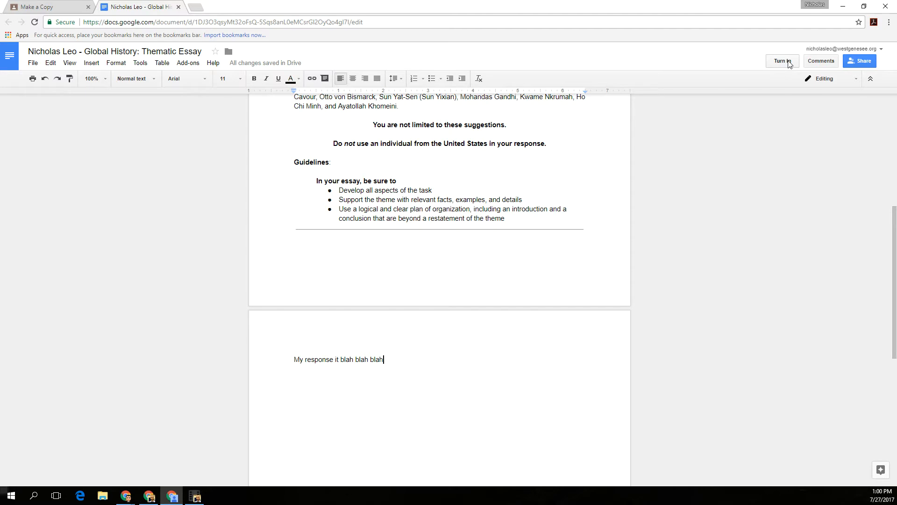
Step: Turn in the essay and reopen the submitted copy, now view-only
left_click(789, 64)
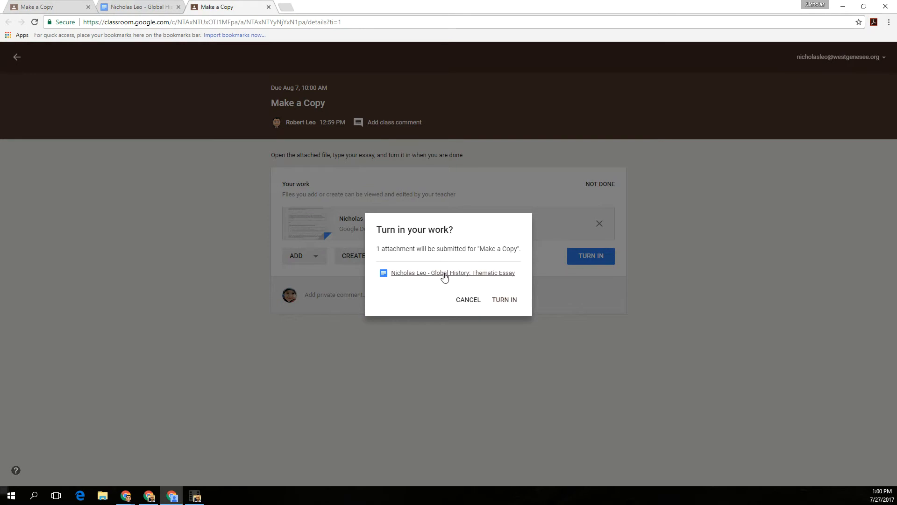
left_click(506, 303)
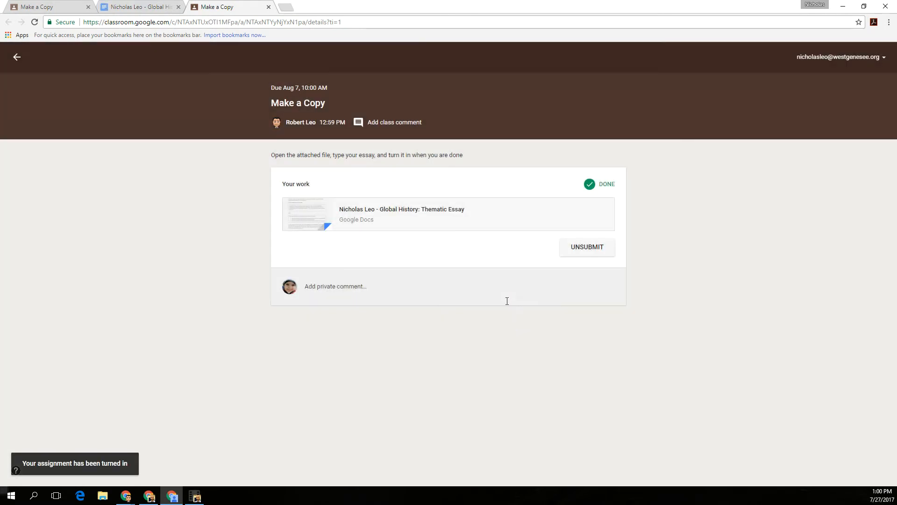
left_click(402, 214)
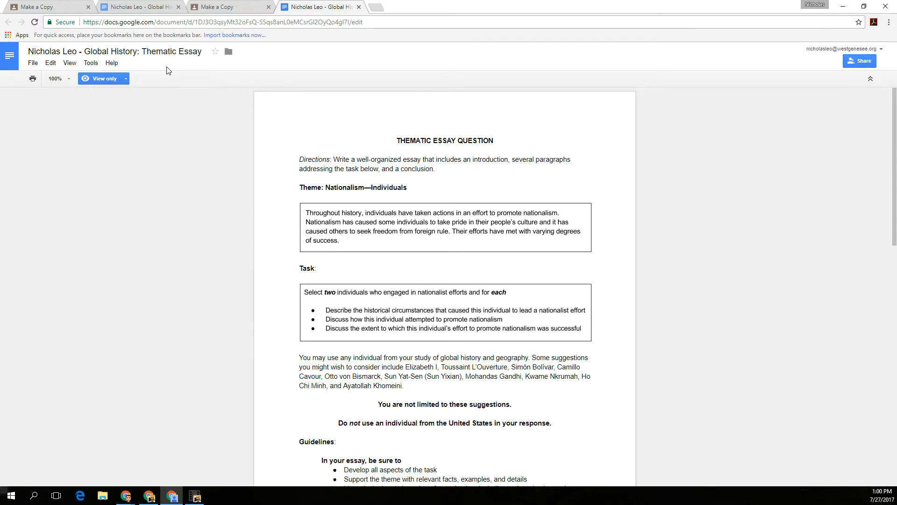
Step: Unsubmit the essay and reopen it to check it is editable again
left_click(358, 7)
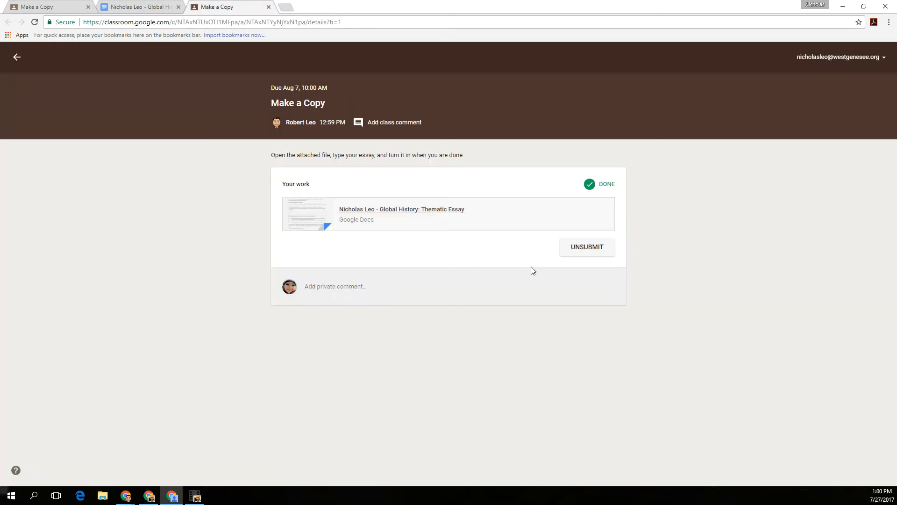
left_click(590, 252)
left_click(555, 286)
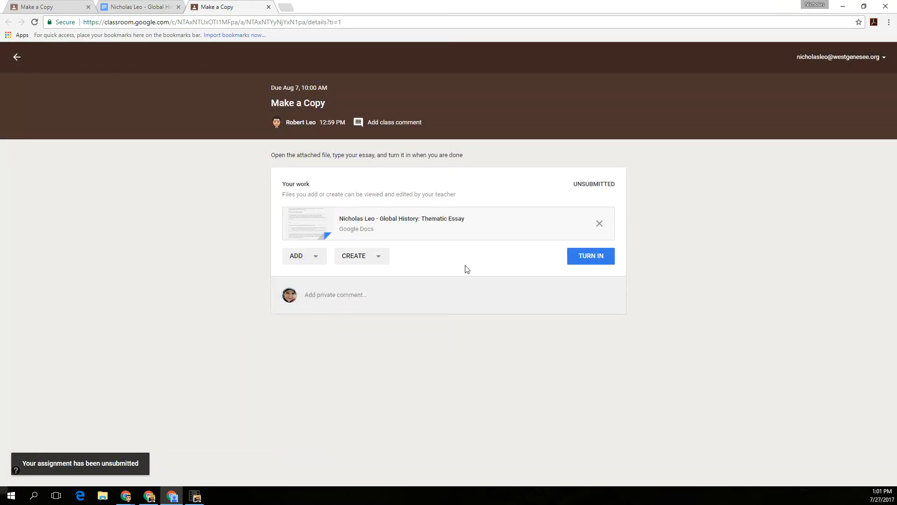
left_click(411, 219)
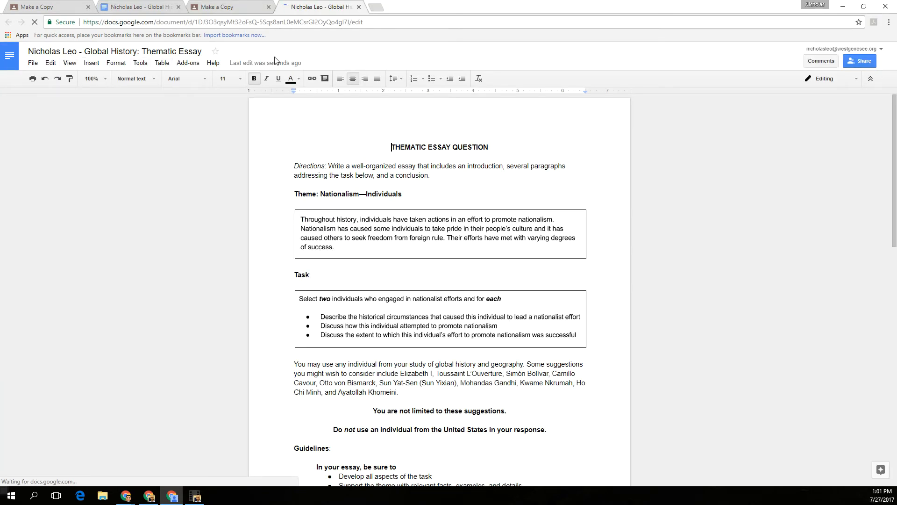
Step: Close the essay and turn the Make a Copy assignment back in
left_click(359, 7)
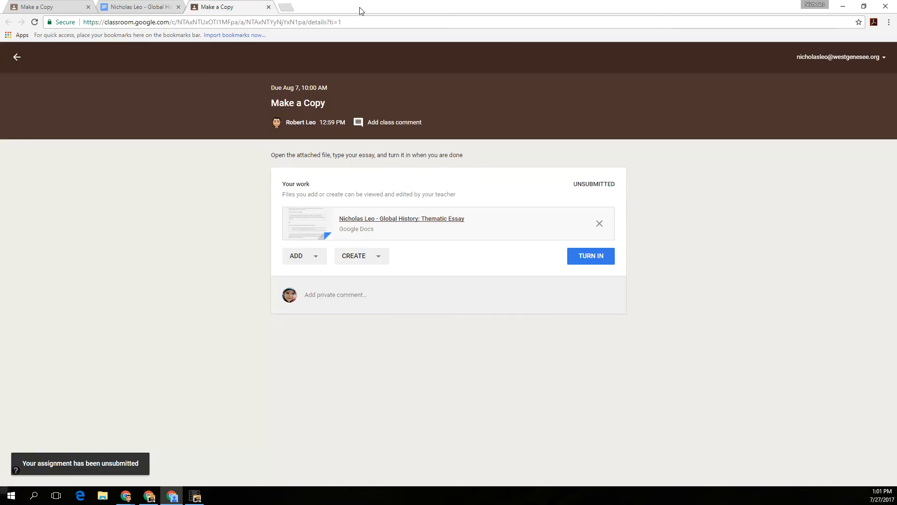
left_click(588, 257)
left_click(512, 300)
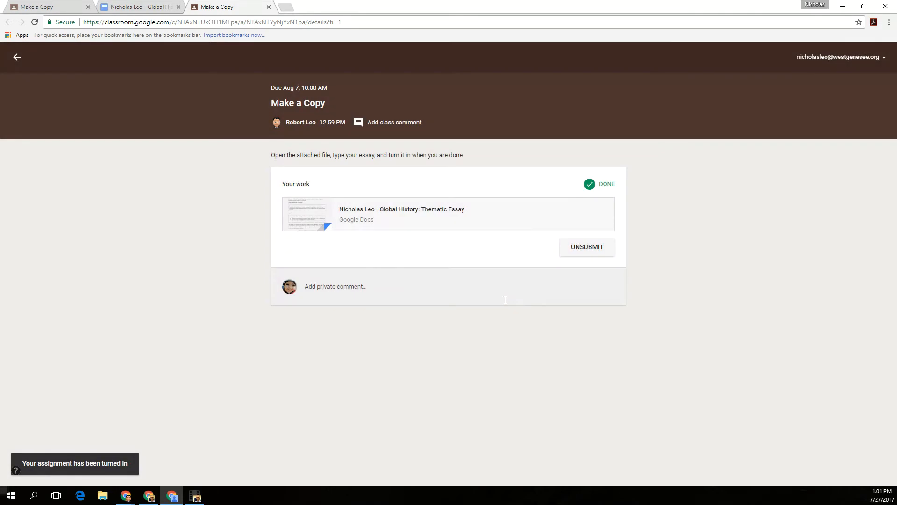
Step: Post the private comment 'please be kind to my work' and minimize the student's window
left_click(347, 287)
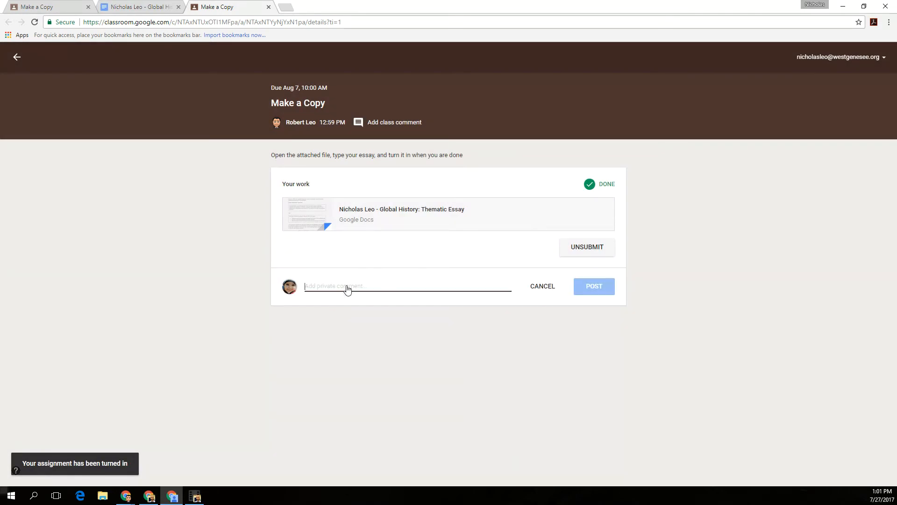
type("please be kind to my work")
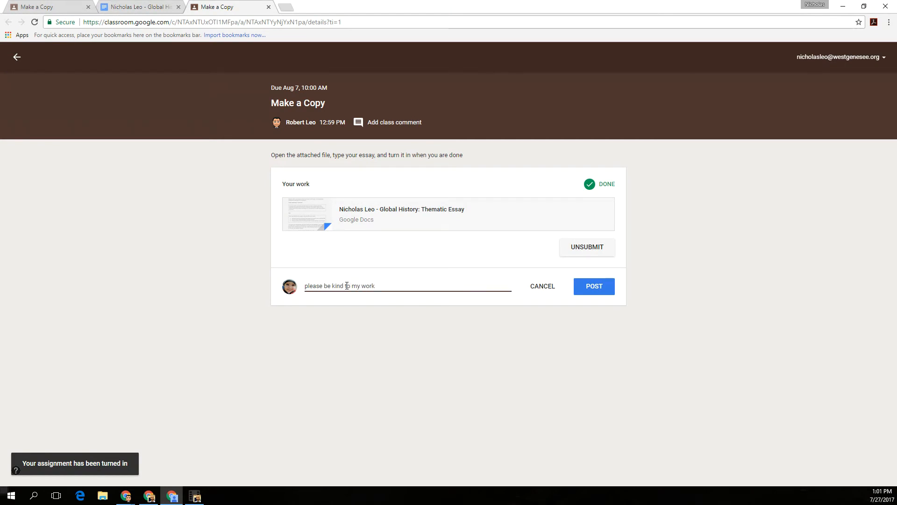
left_click(590, 292)
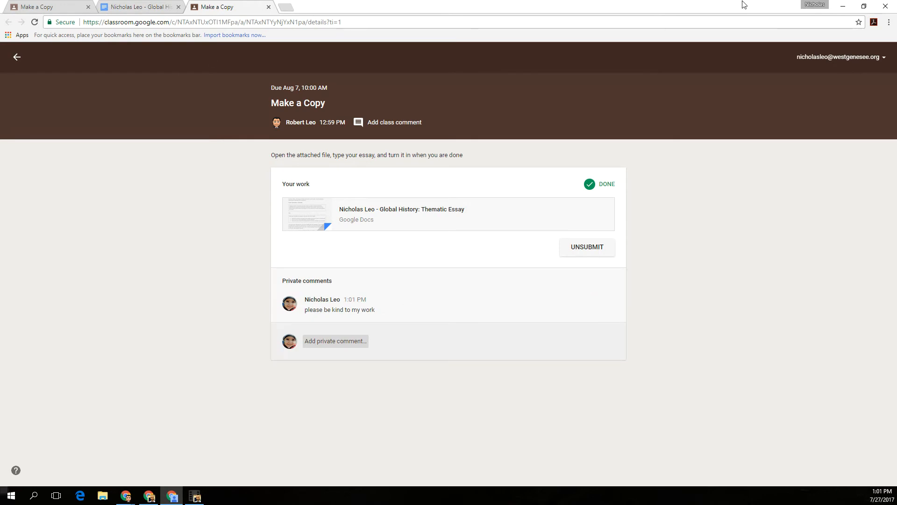
left_click(843, 7)
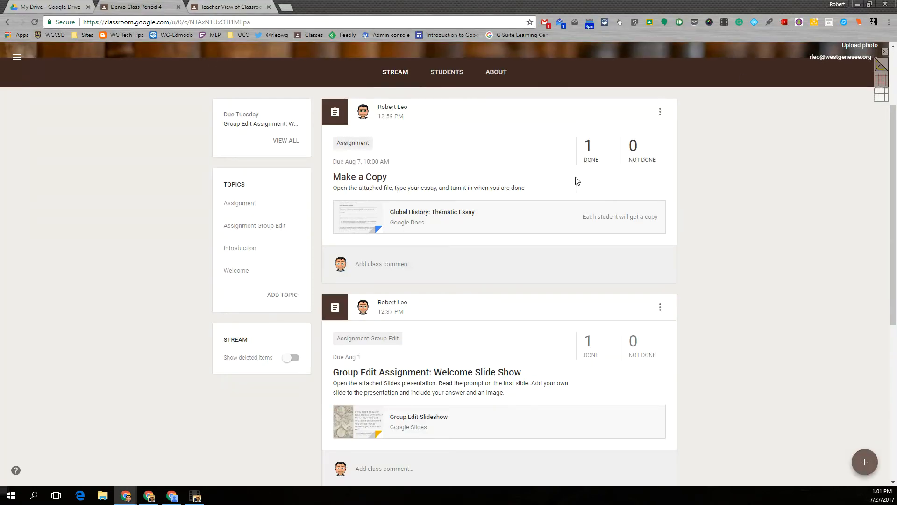
Step: Open the student's Global History: Thematic Essay from Make a Copy's '1 Done' student work
left_click(584, 165)
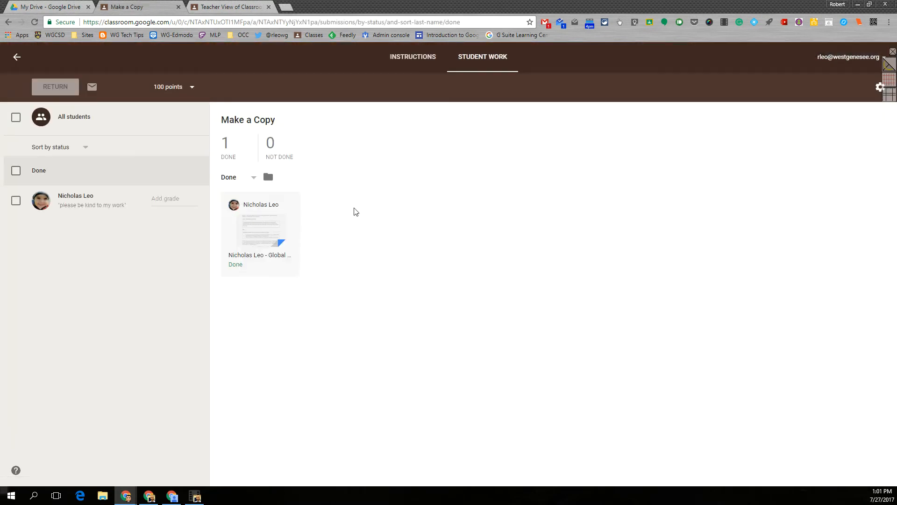
left_click(263, 236)
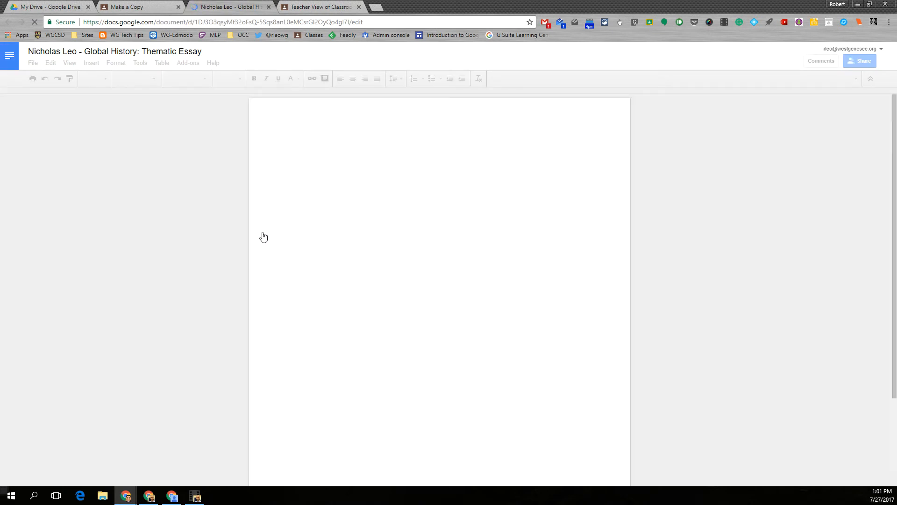
Step: Select the 'My response it blah blah blah' line in the student's essay
scroll(263, 237, "down", 10)
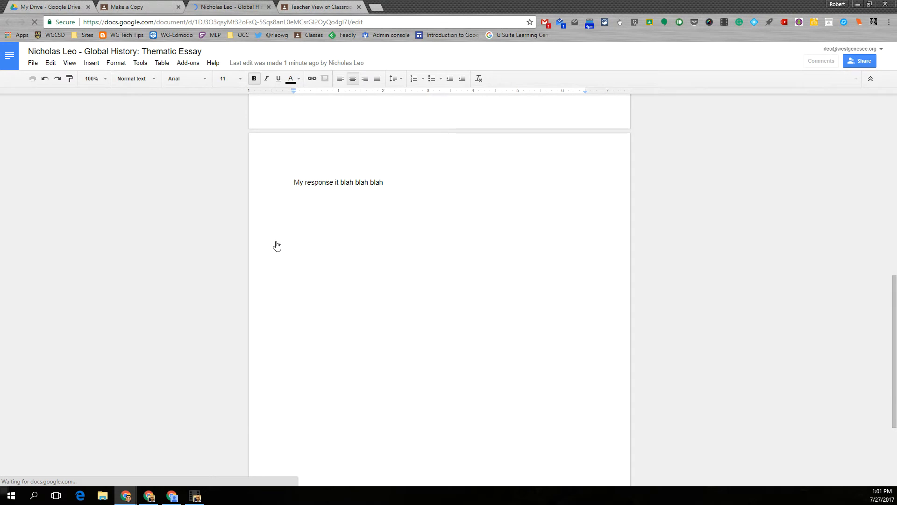
scroll(290, 186, "up", 2)
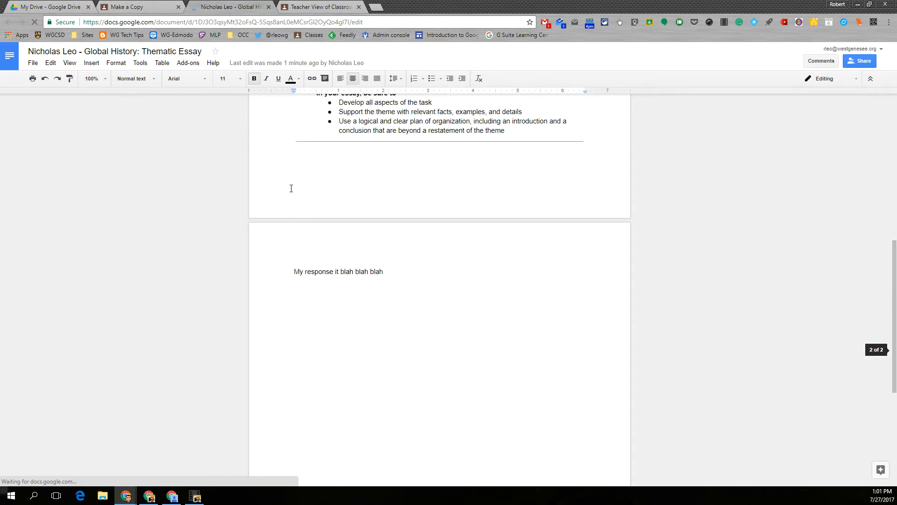
left_click(286, 220)
left_click_drag(294, 272, 386, 272)
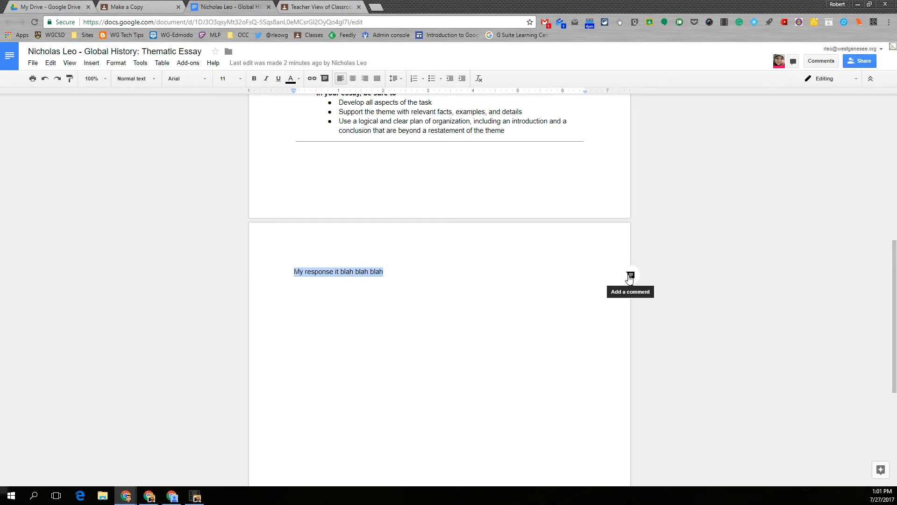
Step: Post a comment on that line requesting an essay of up to 4 paragraphs, then return to the student's window
left_click(630, 278)
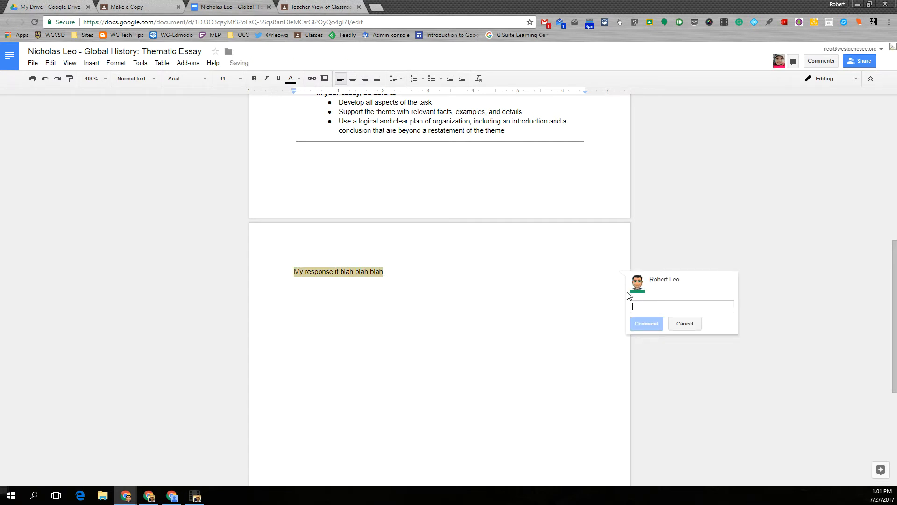
type("O")
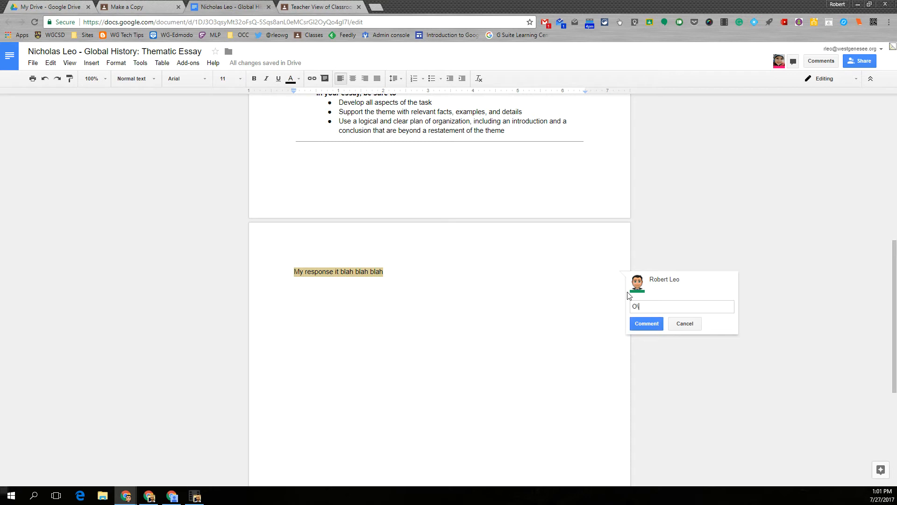
type("\\")
key("BackSpace")
key("BackSpace")
type("Pl")
type("re supposed to write an essay. I")
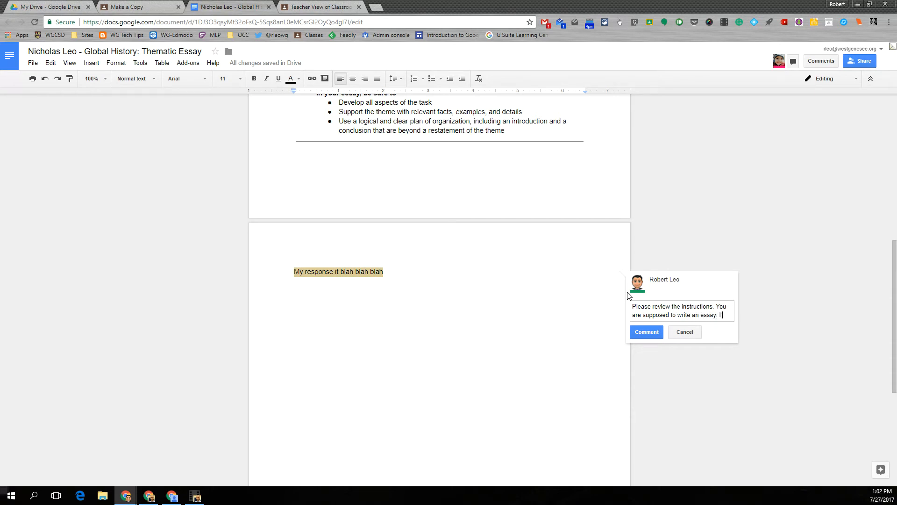
type("pect up to 4 paragraphs.")
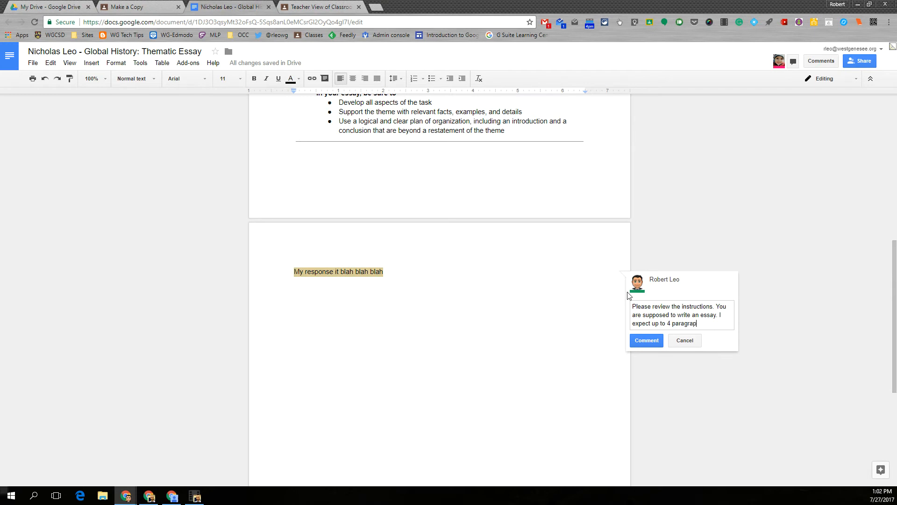
left_click(648, 341)
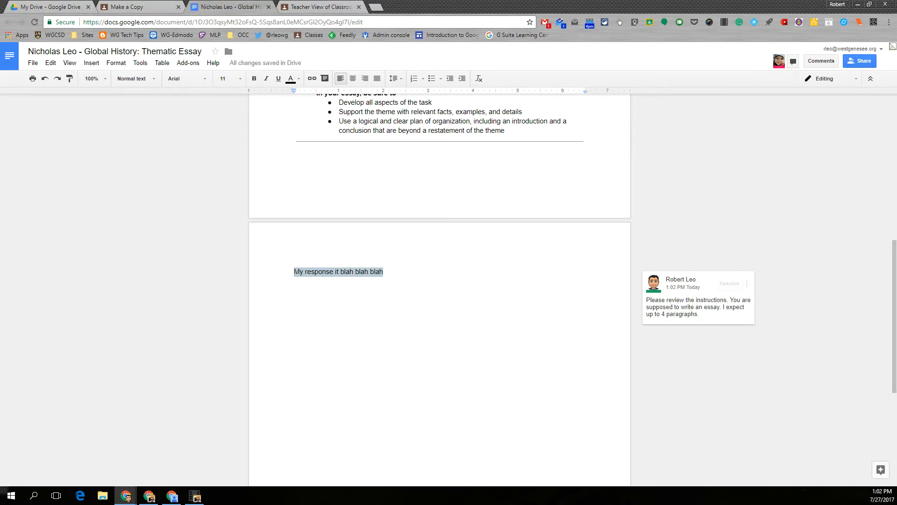
key("alt+Tab")
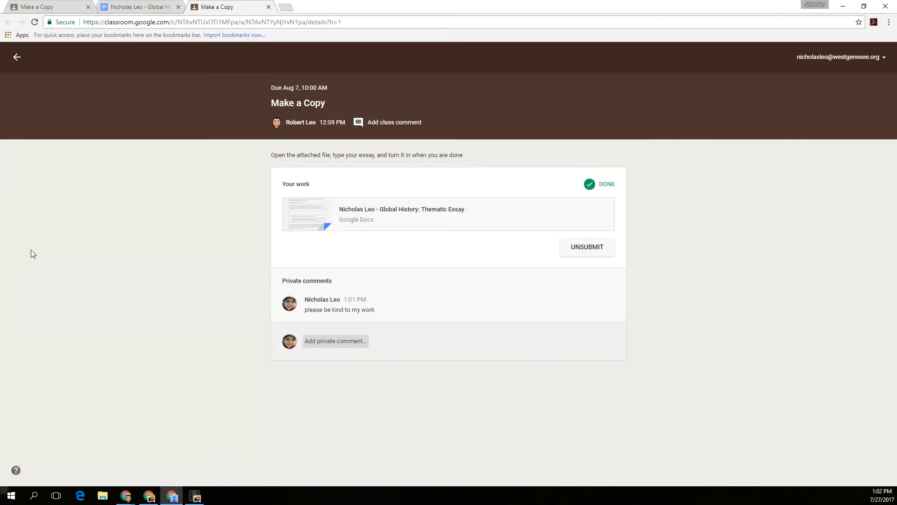
Step: Dismiss Access denied, reload the essay as view-only, then close it and hide the student's window
left_click(146, 9)
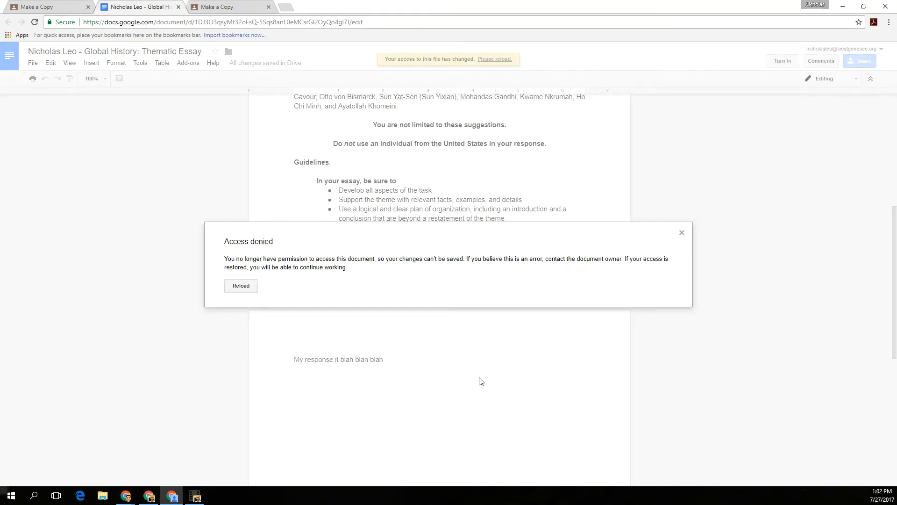
left_click(683, 233)
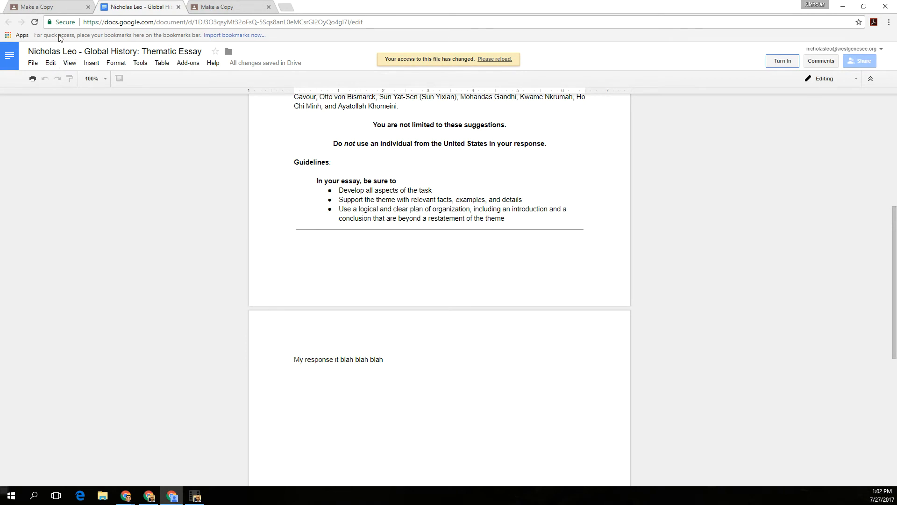
left_click(34, 22)
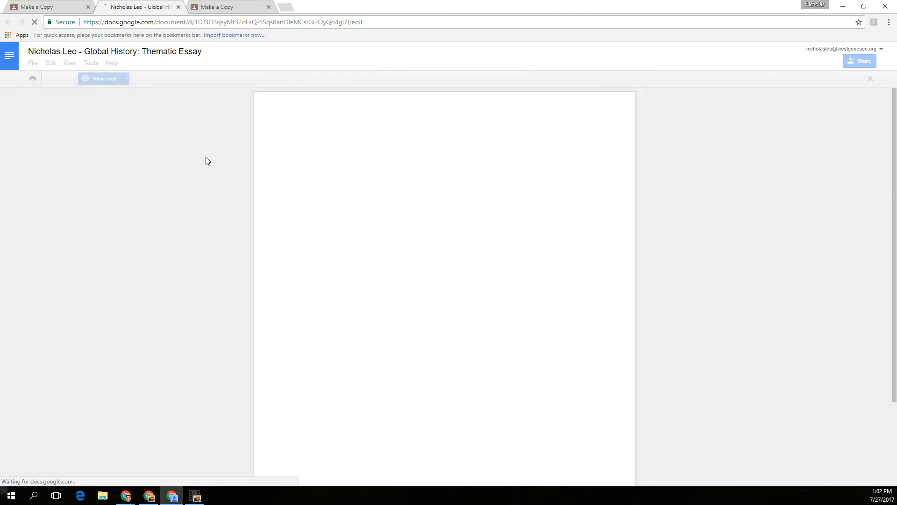
scroll(654, 281, "down", 9)
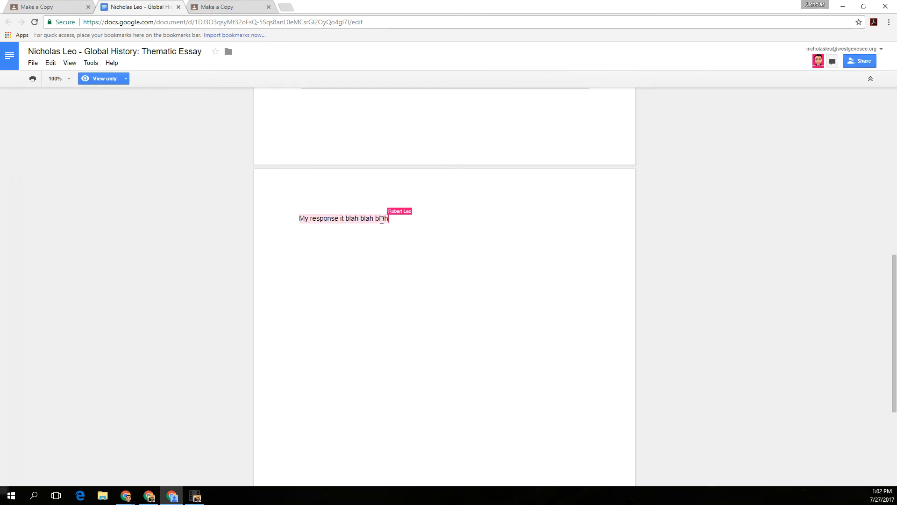
left_click(178, 7)
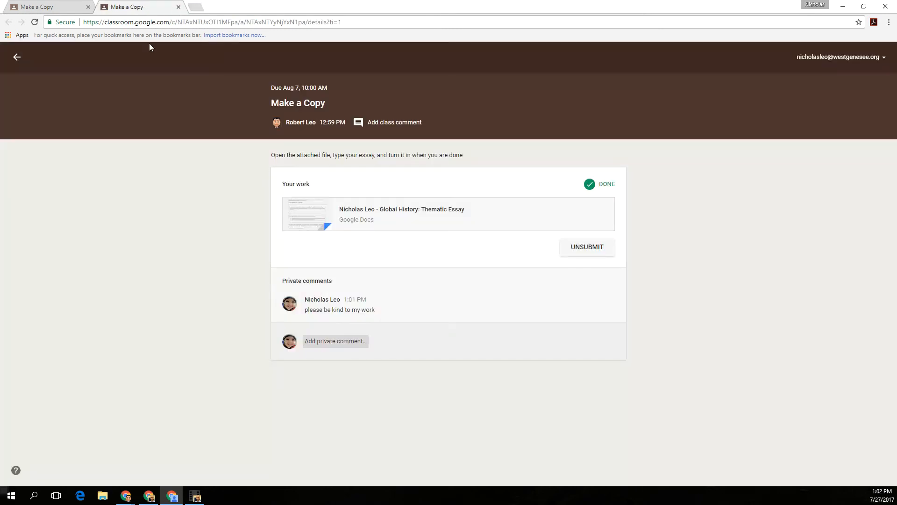
left_click(846, 6)
Step: Close the essay and give the student a grade of 1
scroll(453, 264, "up", 8)
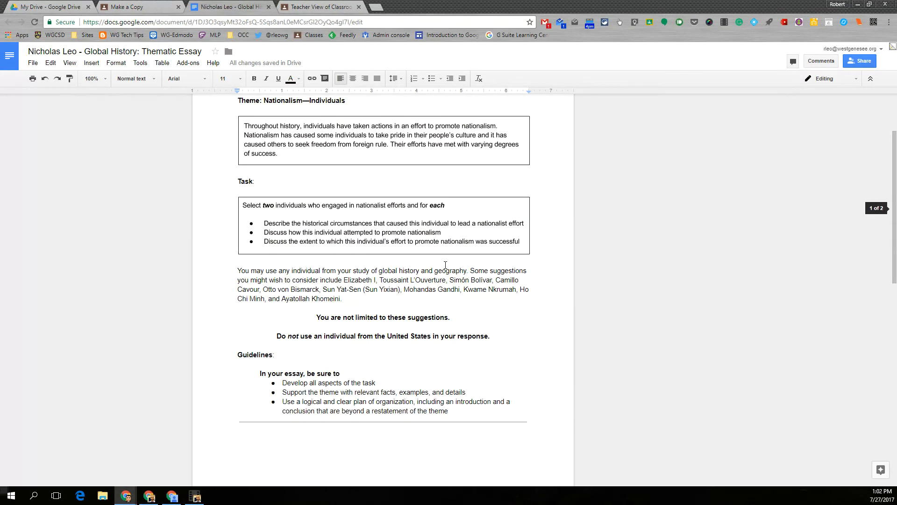
left_click(268, 7)
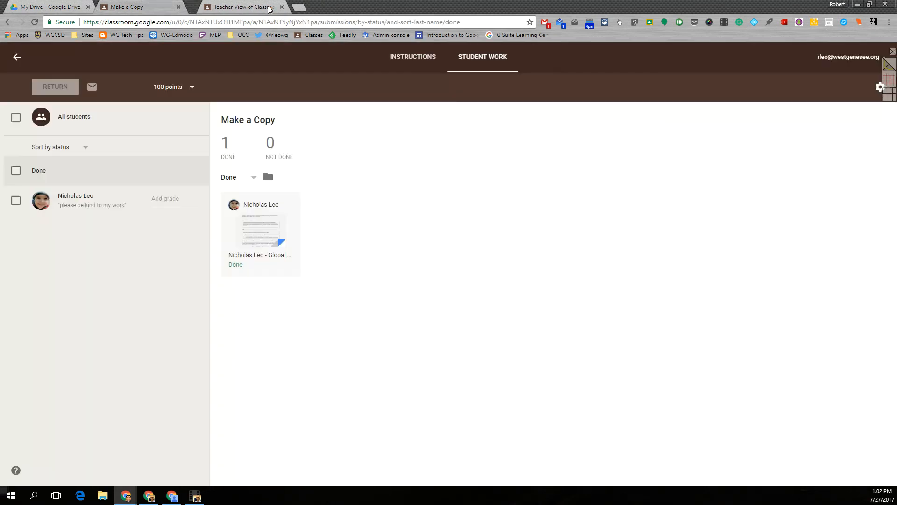
left_click(169, 202)
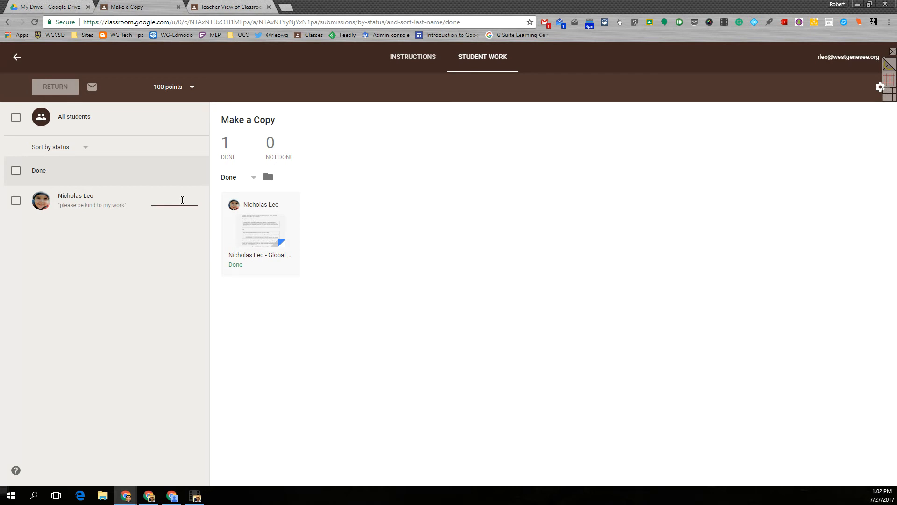
type("1/100")
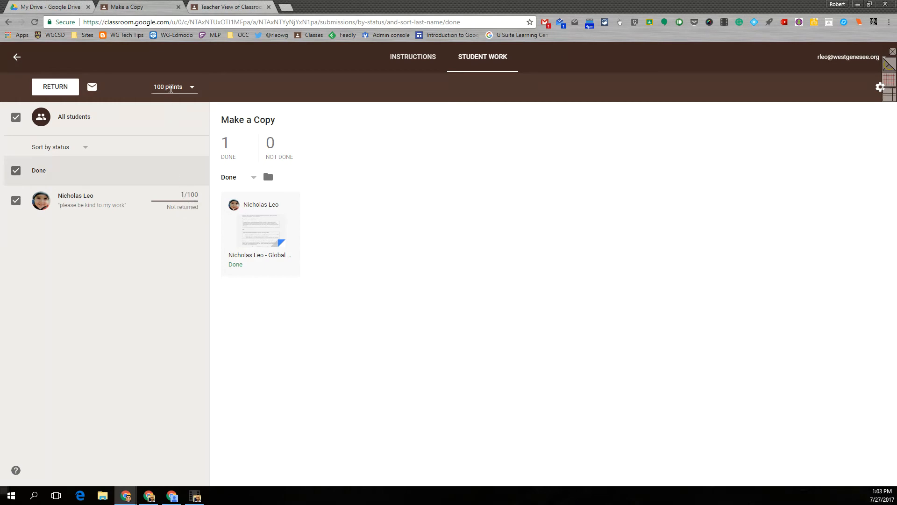
left_click(171, 88)
Step: Change the assignment's value from 100 to 20 points, confirm the update, and deselect the Done group
left_click(161, 86)
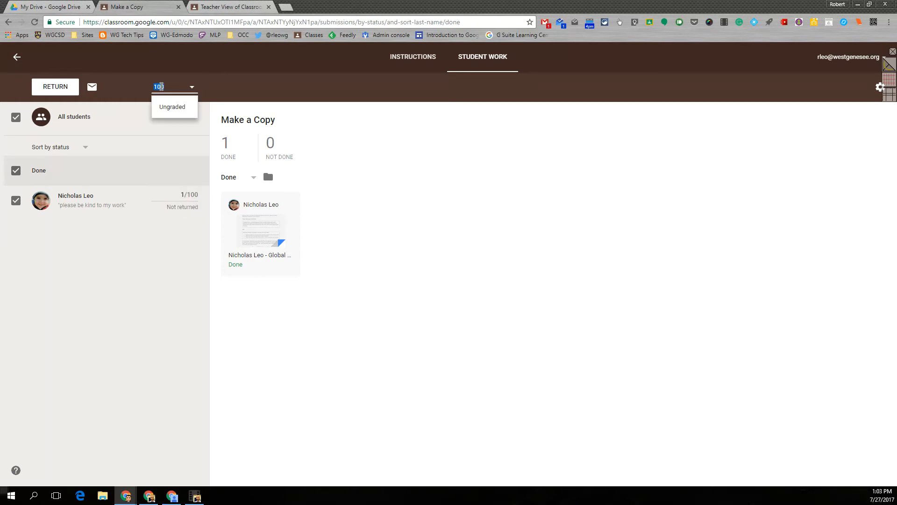
type("20")
key("Return")
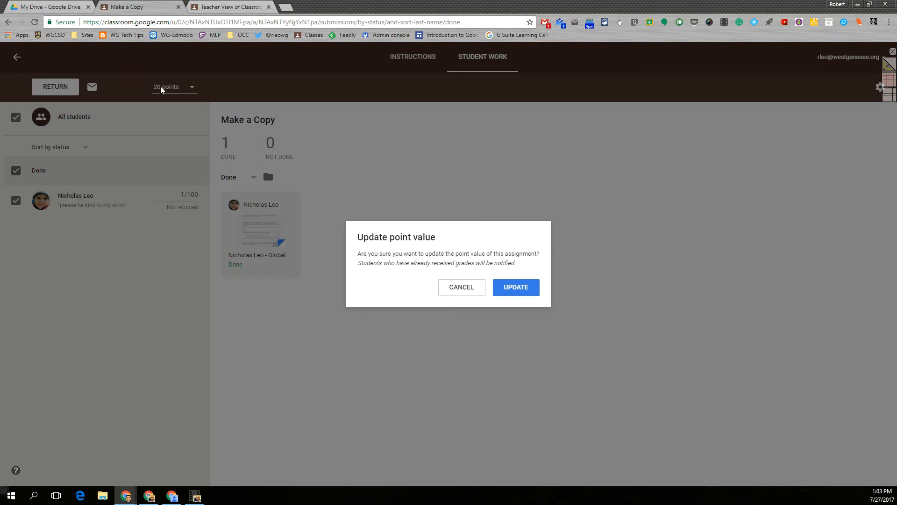
left_click(516, 286)
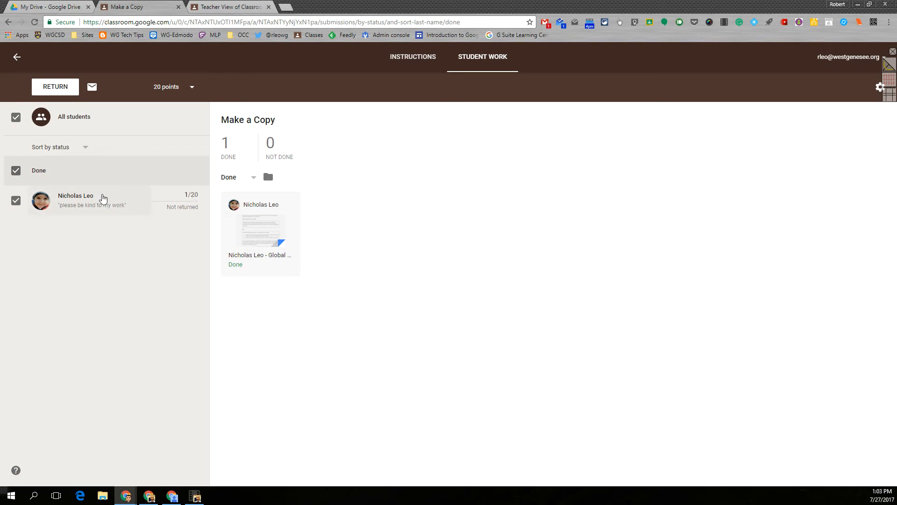
left_click(17, 172)
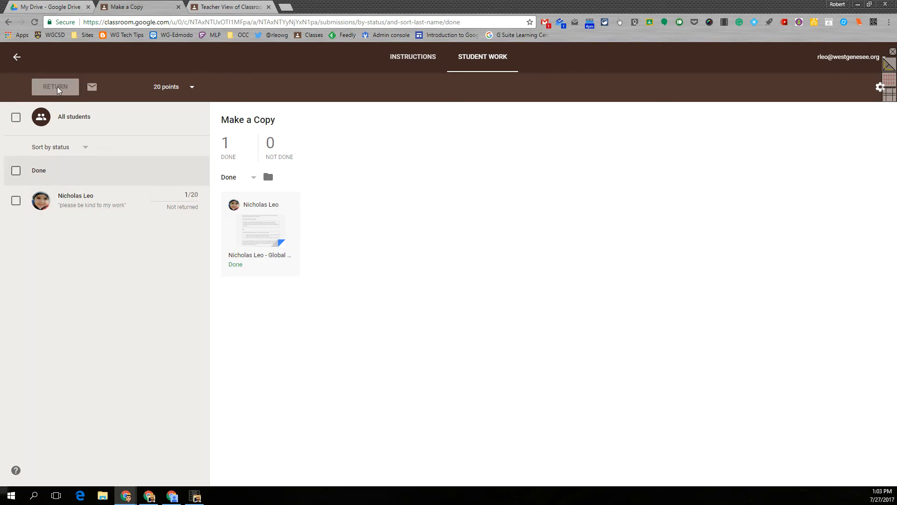
Step: Return the student's 1/20 essay, confirming the dialog, then switch to the student's window
left_click(16, 201)
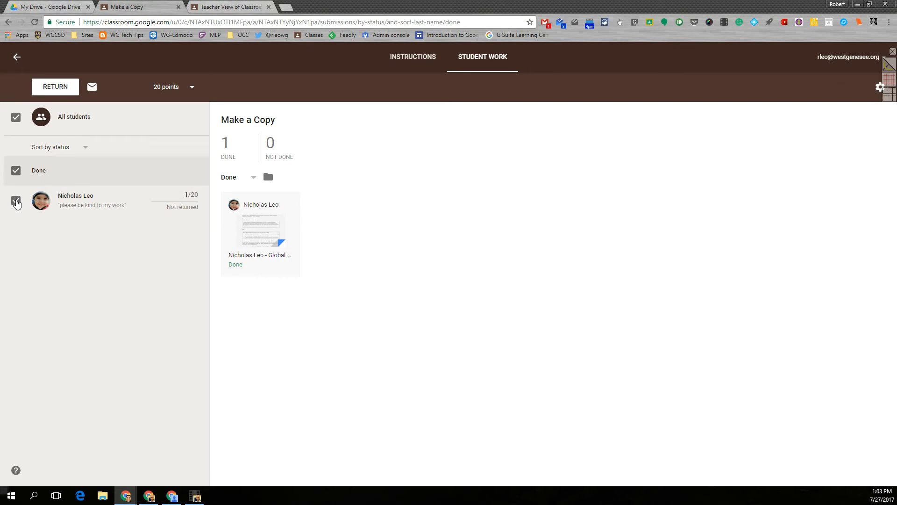
left_click(69, 89)
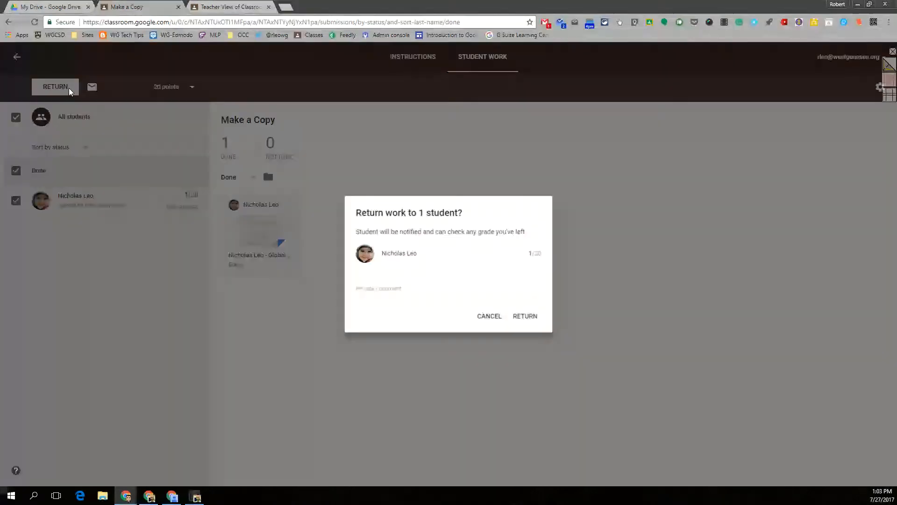
left_click(525, 321)
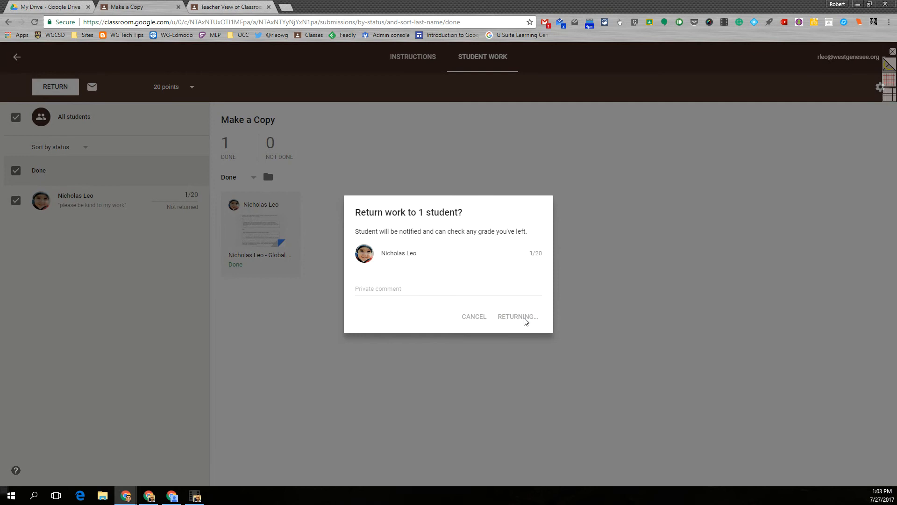
left_click(171, 495)
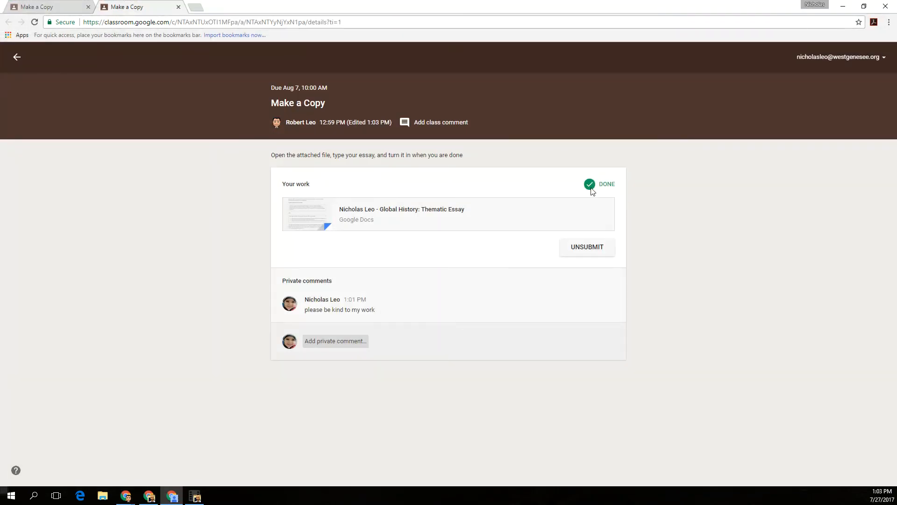
Step: Reopen the returned essay in Google Docs, scroll through the teacher's comment, and close it
left_click(395, 224)
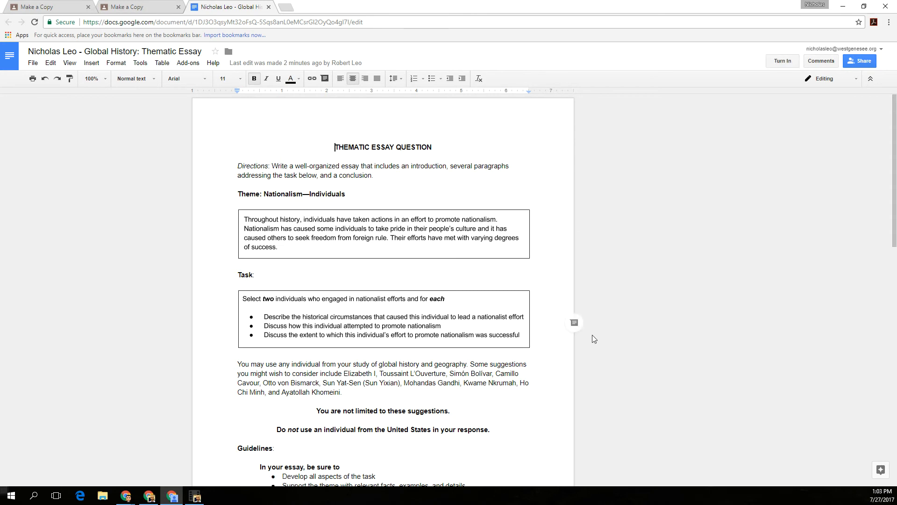
scroll(592, 335, "down", 5)
scroll(592, 339, "down", 4)
scroll(610, 271, "up", 5)
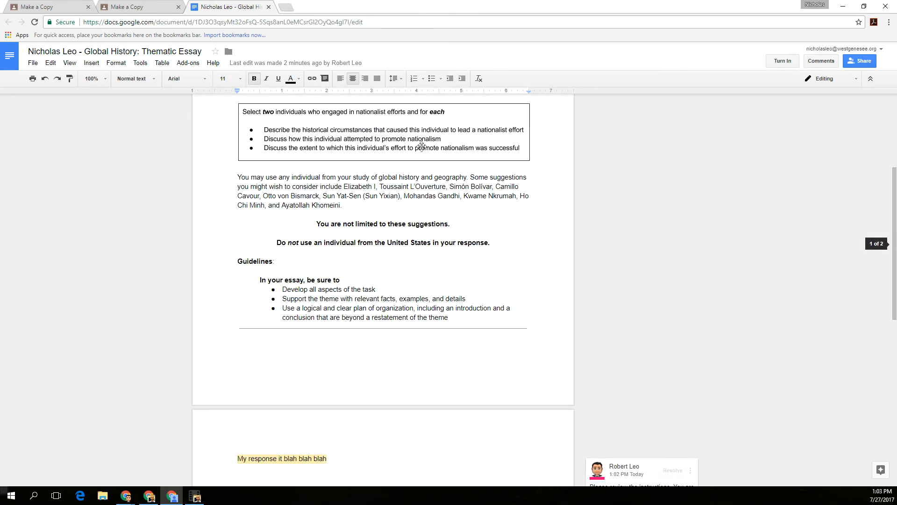
left_click(269, 8)
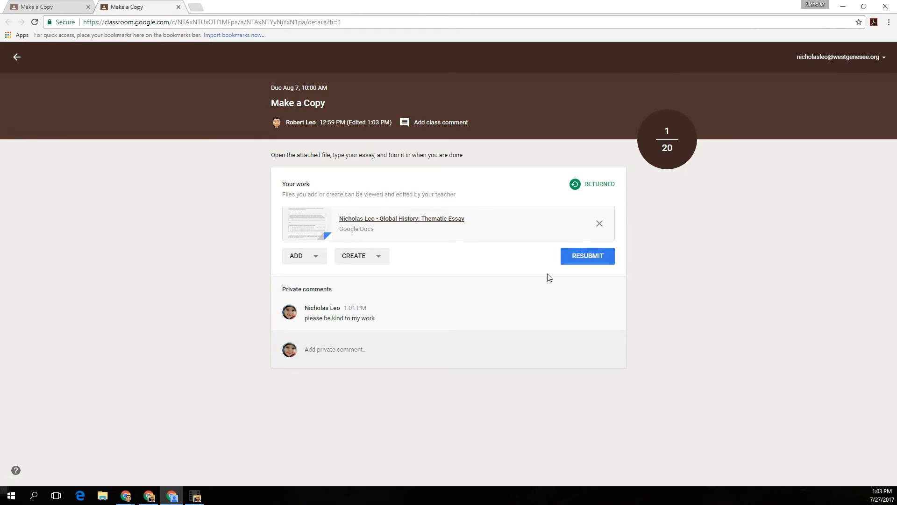
Step: Post the private comment 'what work?', then delete it
left_click(331, 351)
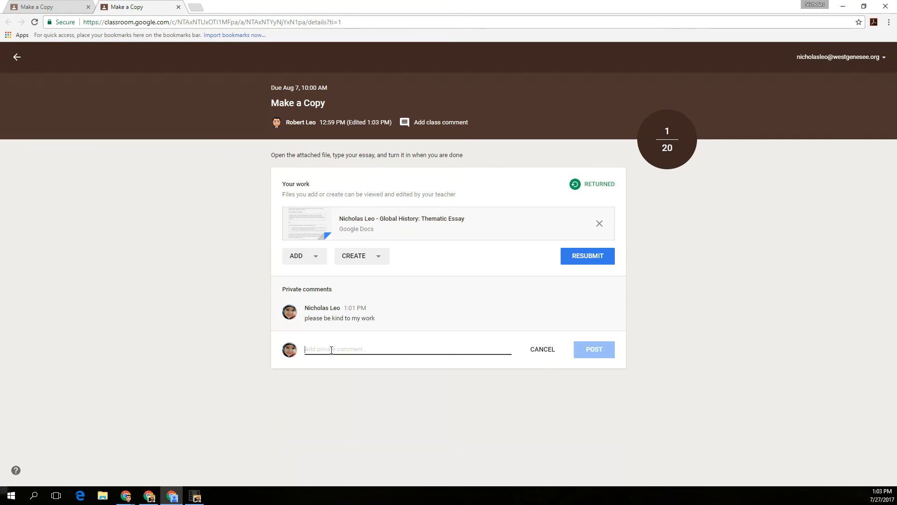
type("what work?")
key("Return")
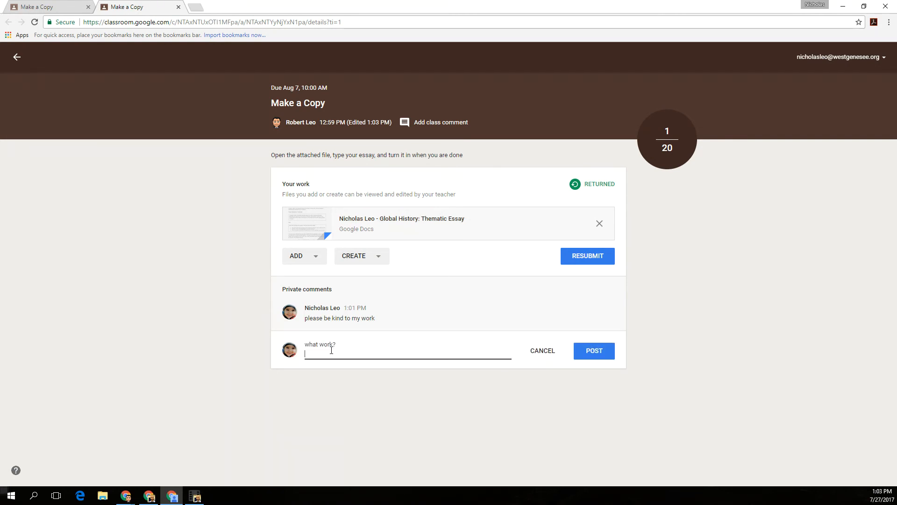
left_click(593, 352)
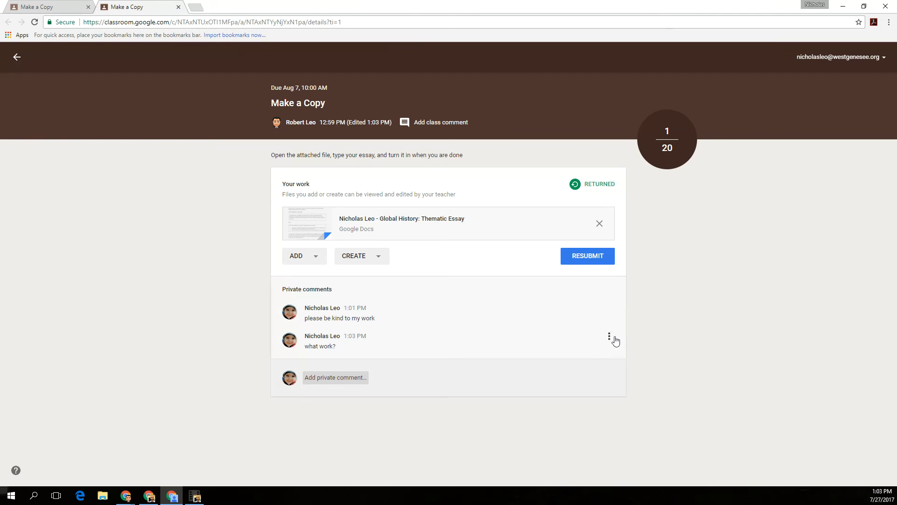
left_click(609, 336)
left_click(579, 358)
left_click(481, 295)
Step: Post the private comment 'Please review directions' and go back to the Demo Class Period 4 stream
left_click(328, 352)
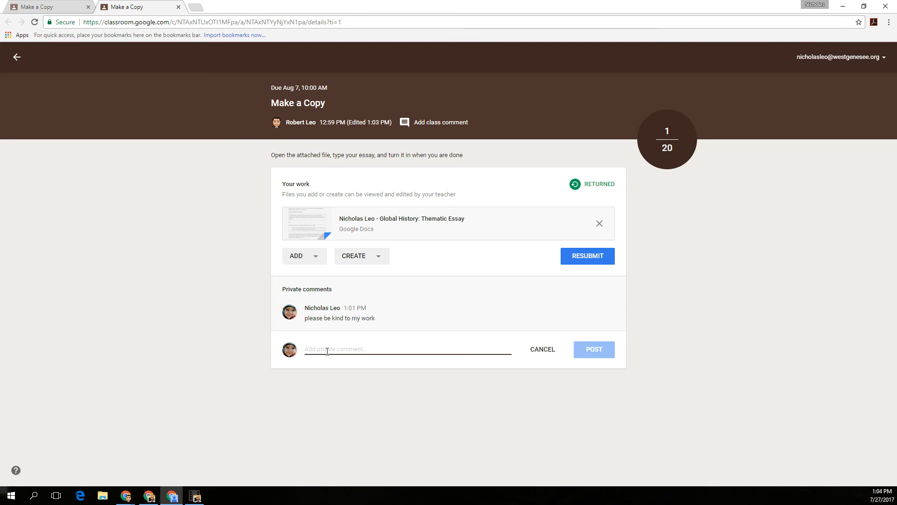
type("Please review directions")
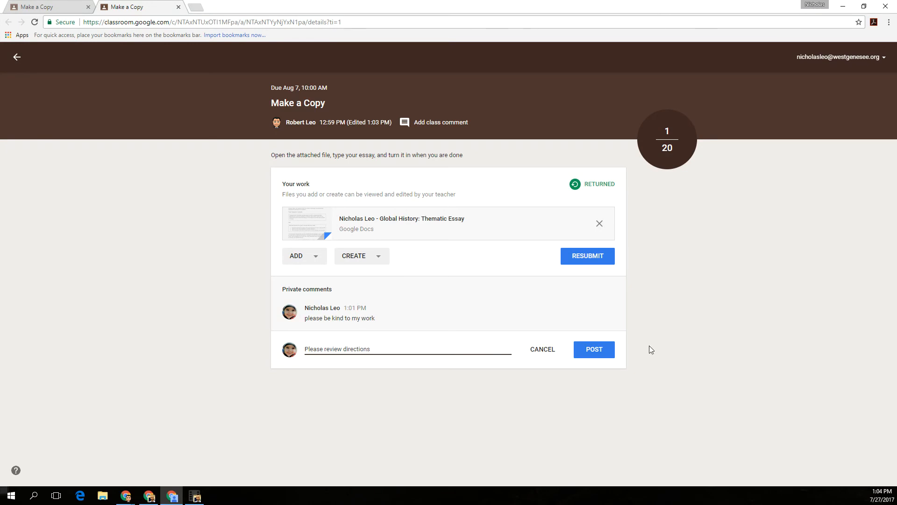
left_click(585, 354)
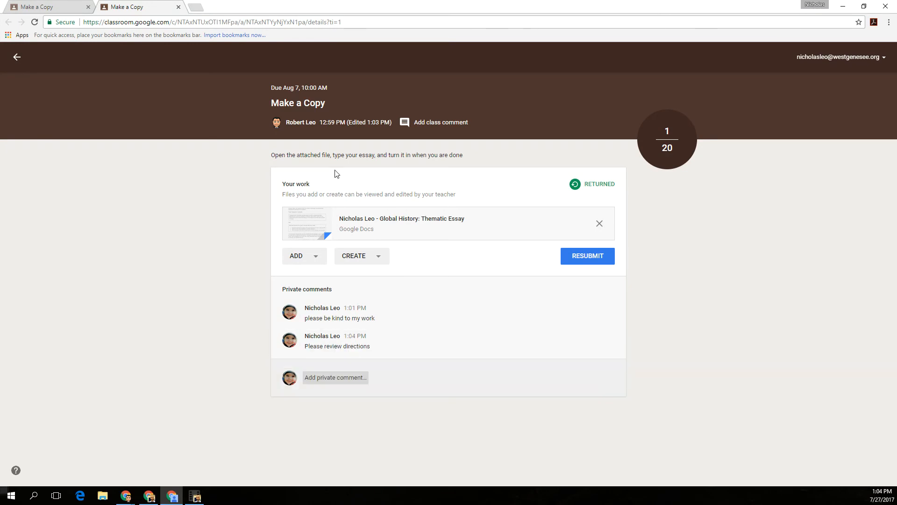
left_click(17, 57)
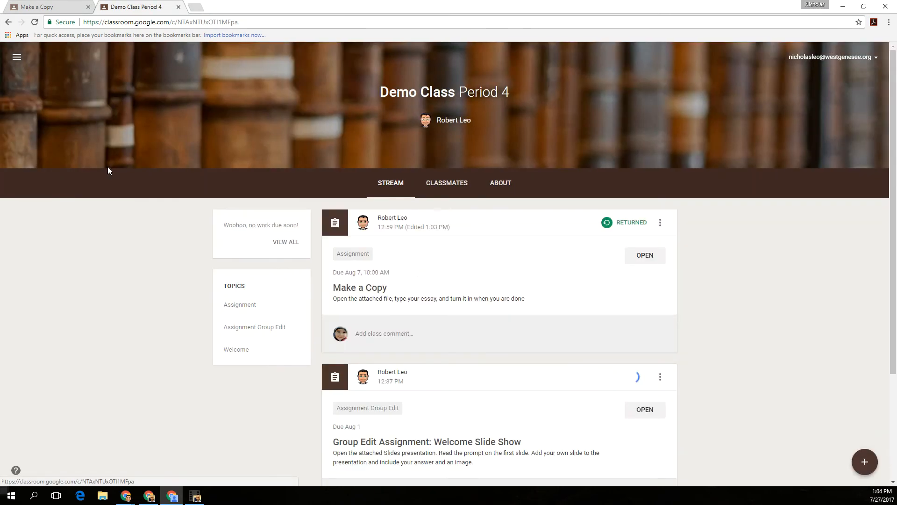
mouse_move(862, 472)
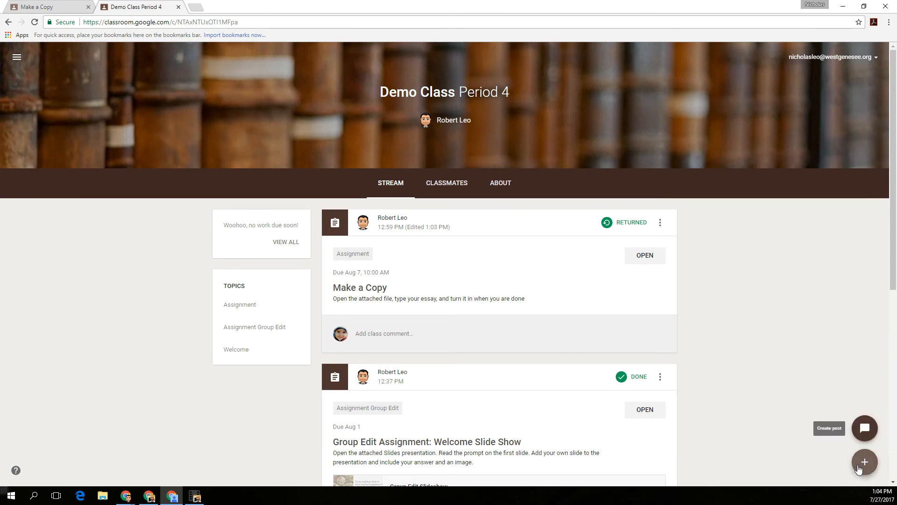
Step: In the teacher's window, open Make a Copy's '1 Returned' work and the student's submission
left_click(842, 7)
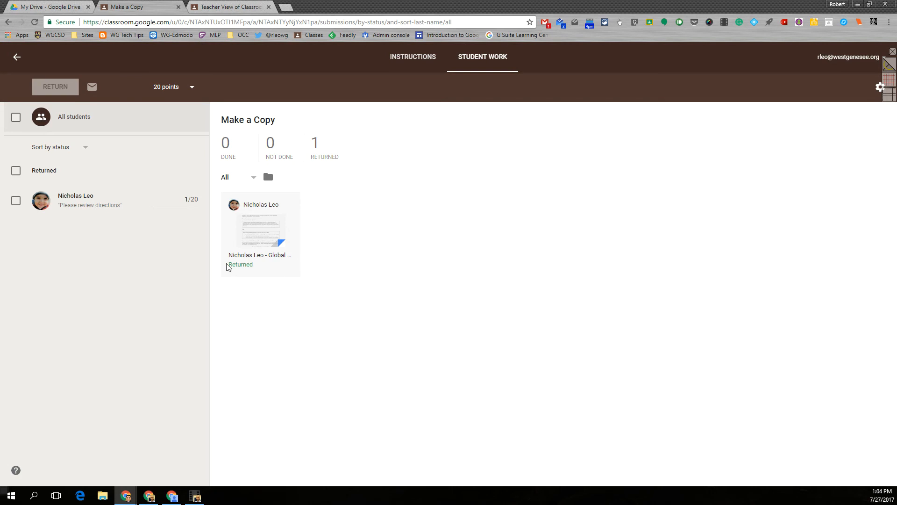
left_click(17, 57)
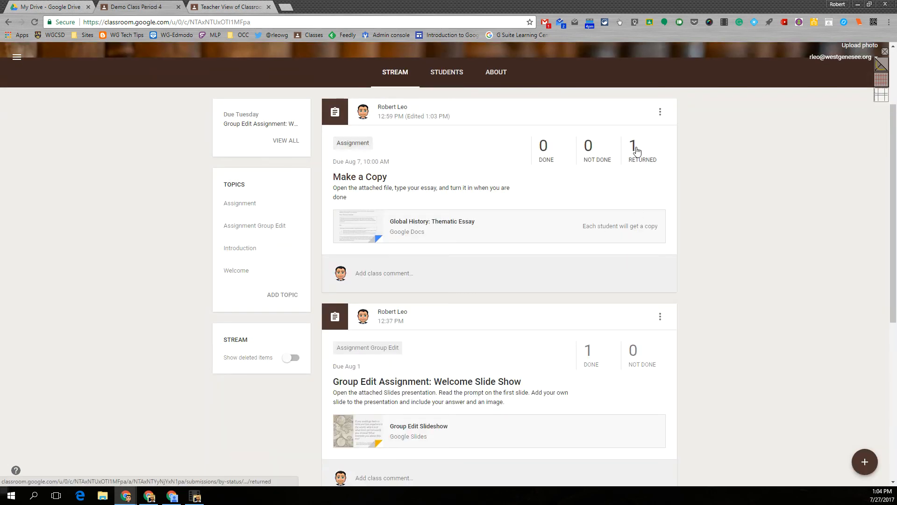
left_click(643, 161)
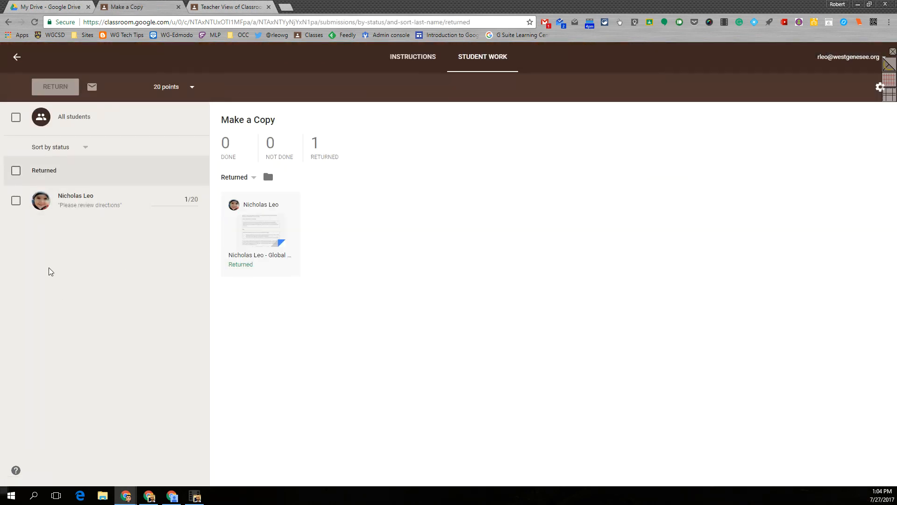
left_click(81, 202)
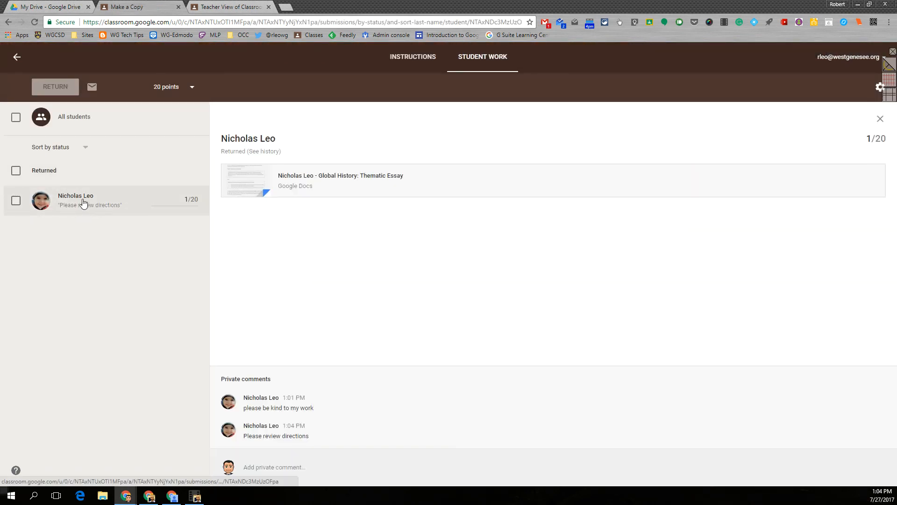
left_click(262, 152)
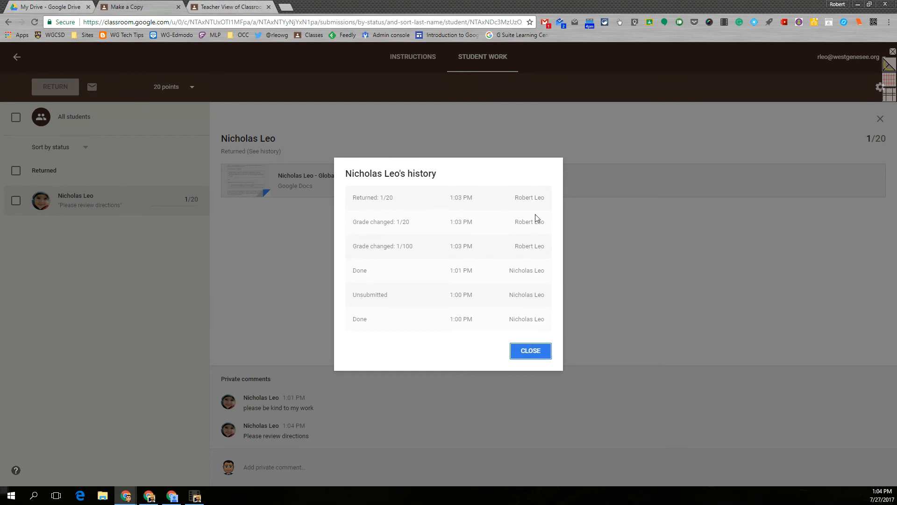
left_click(522, 355)
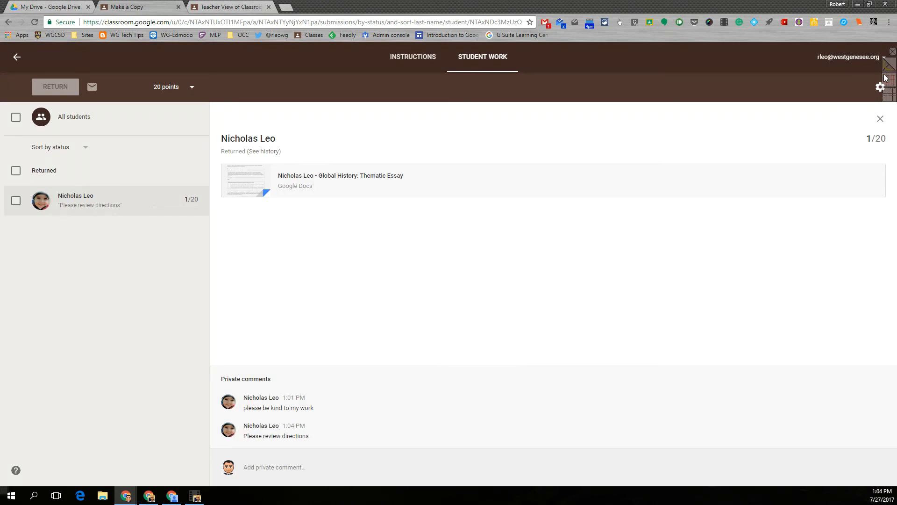
Step: Open the Student Work gear menu showing Google Sheets and CSV grade export choices
left_click(880, 89)
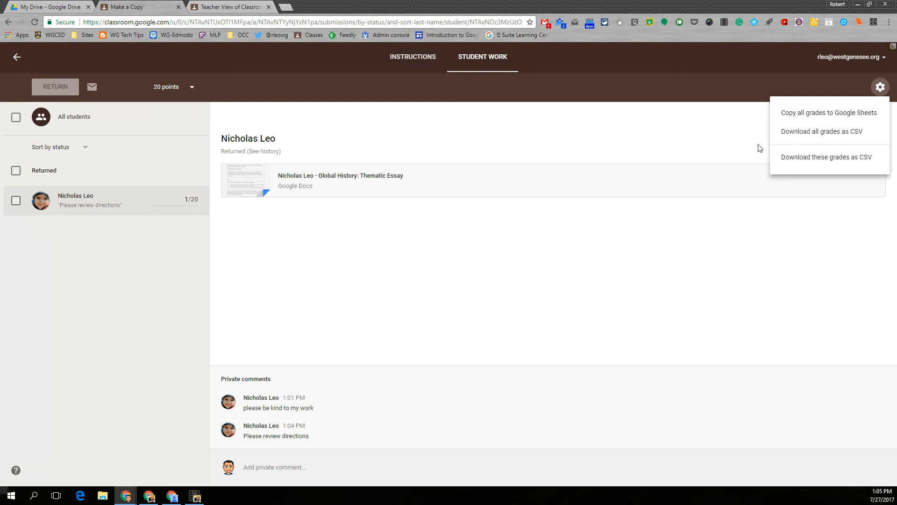
Step: Return to the Demo Class Period 4 stream and create a new blank assignment from the + menu
left_click(14, 59)
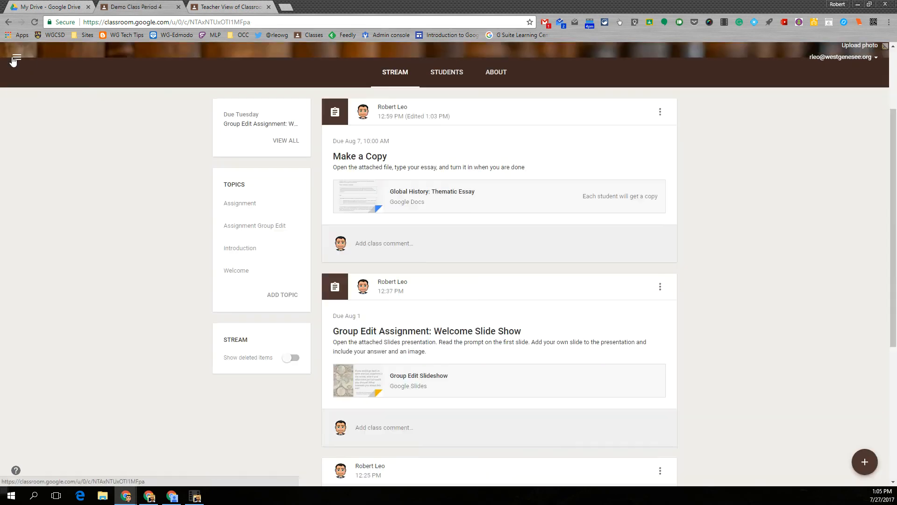
mouse_move(861, 466)
left_click(864, 395)
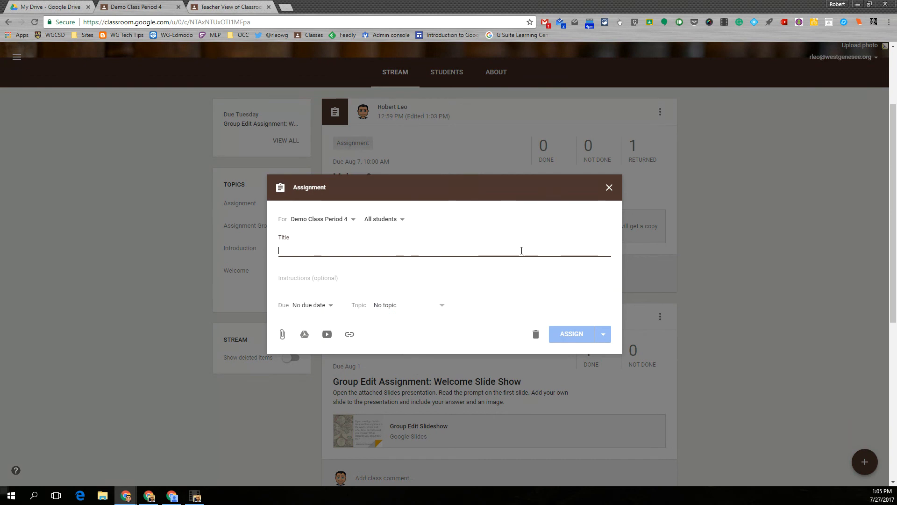